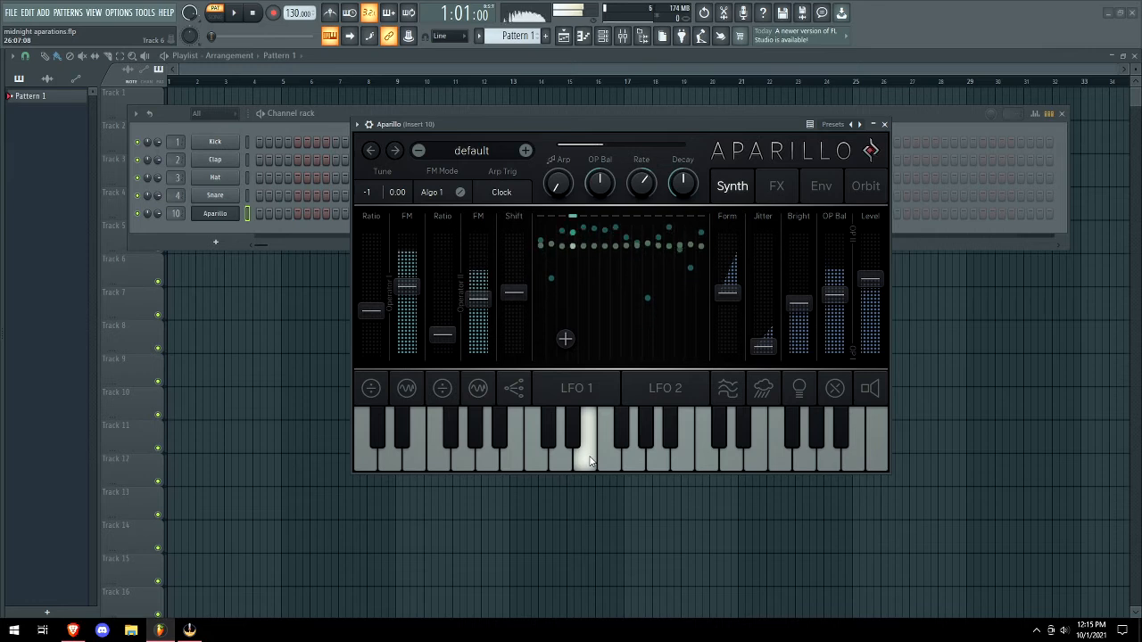
Play a few notes to audition the default Aparillo preset.
left_click(504, 458)
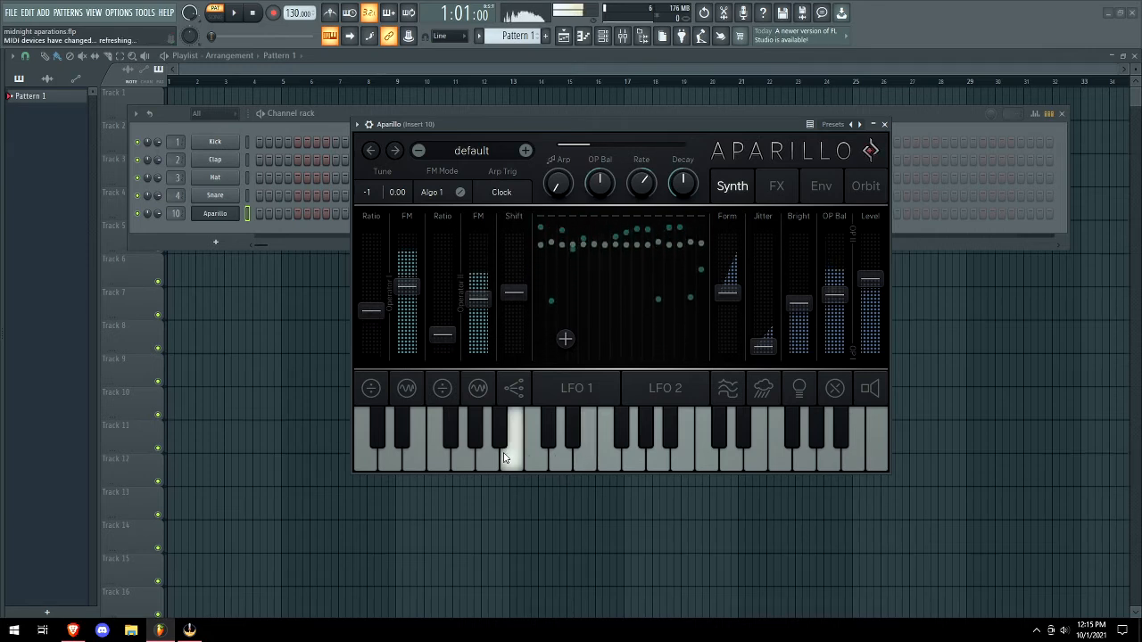
key("z")
key("n")
key("z")
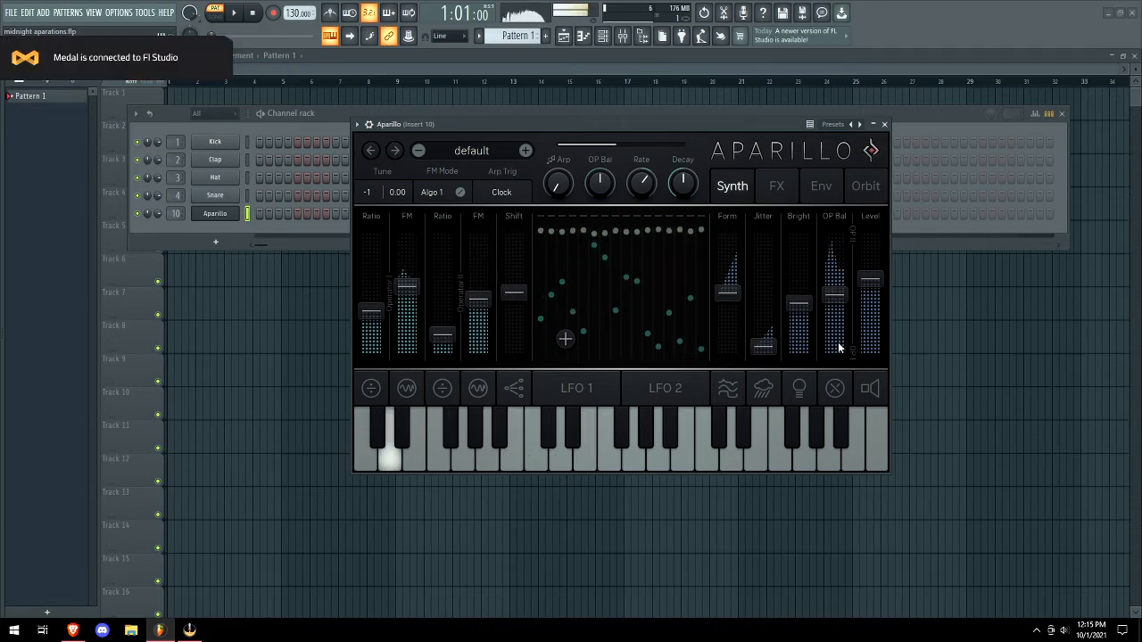
Step to the Abstract Art RAY and Abstract DF presets, playing notes on each.
left_click(525, 150)
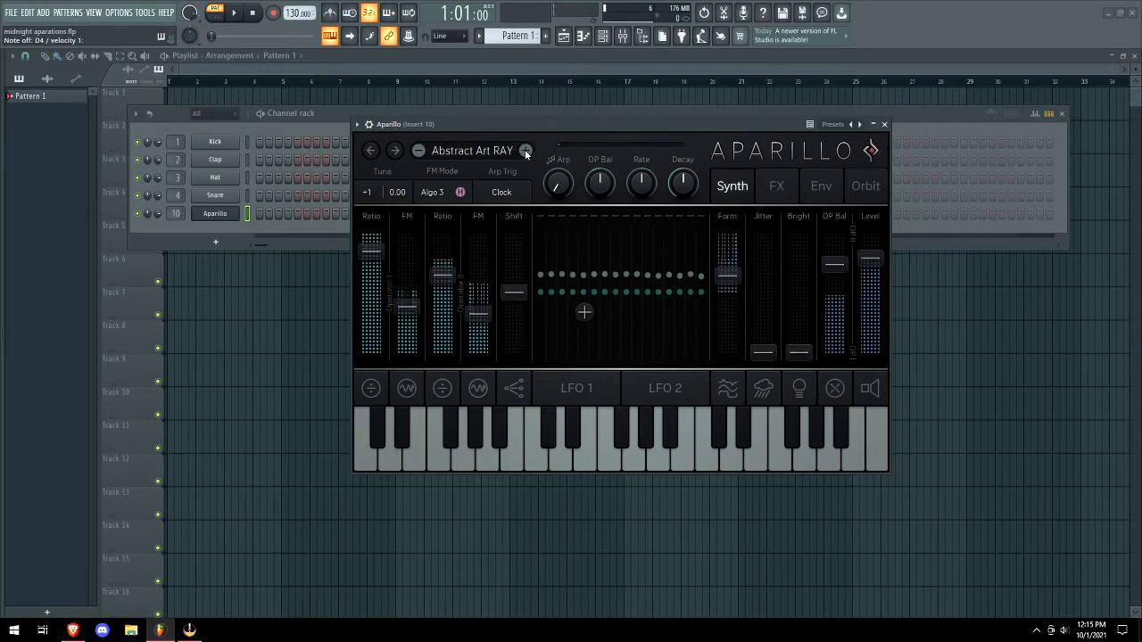
key("z")
key("b")
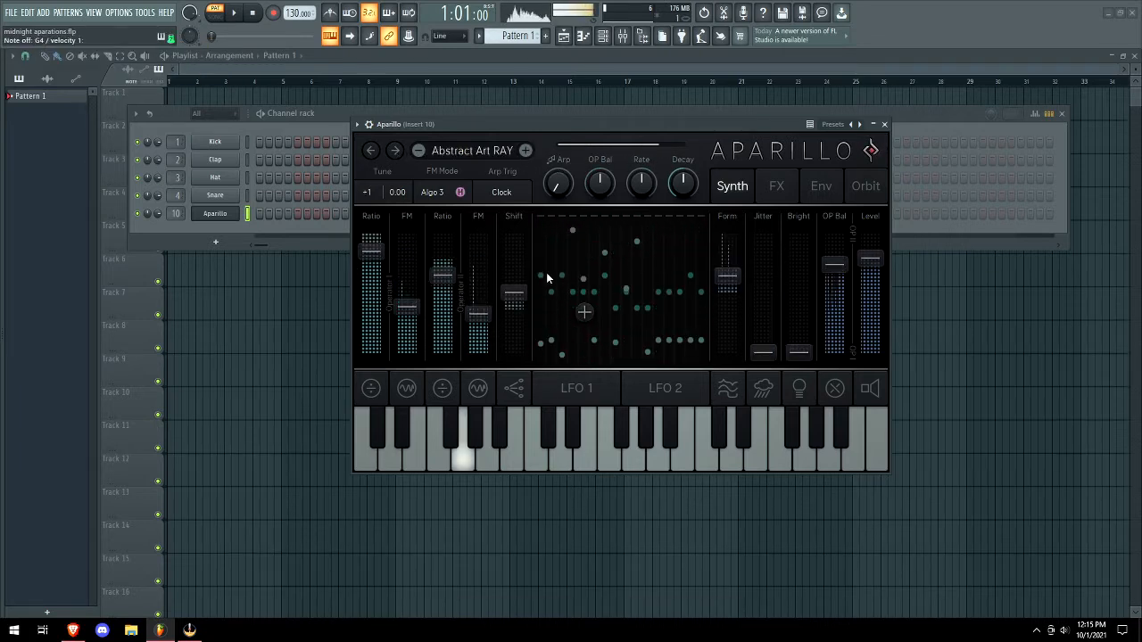
key("n")
key("z")
left_click(526, 150)
key("b")
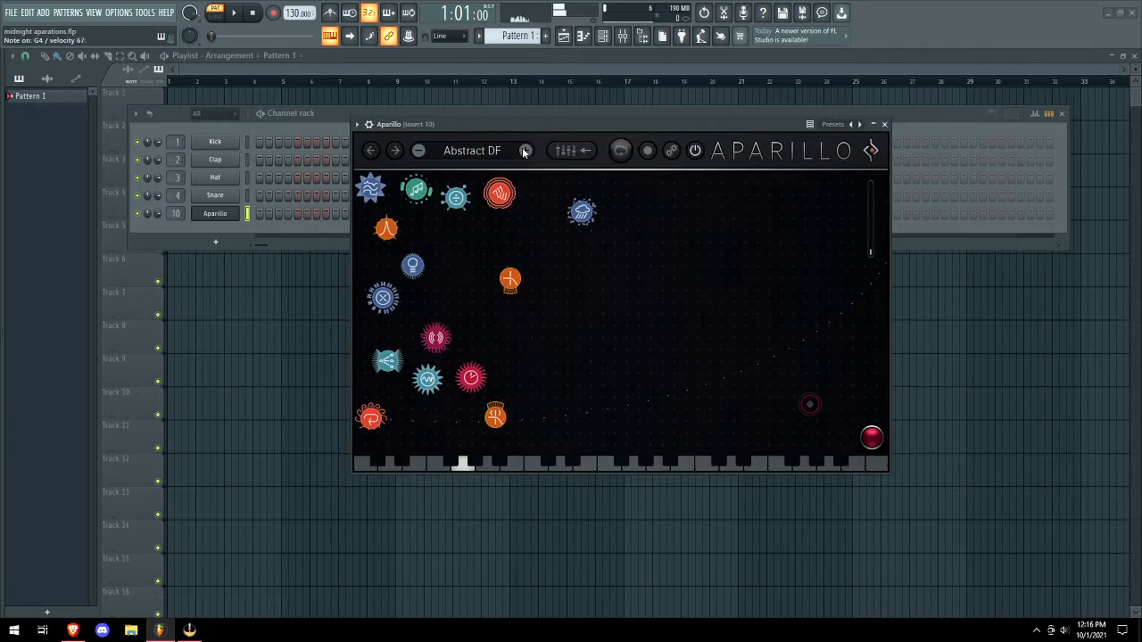
Audition Arium SB and Arium2 SB, then advance to the Cosmos KPR preset.
left_click(526, 150)
key("z")
key("b")
key("n")
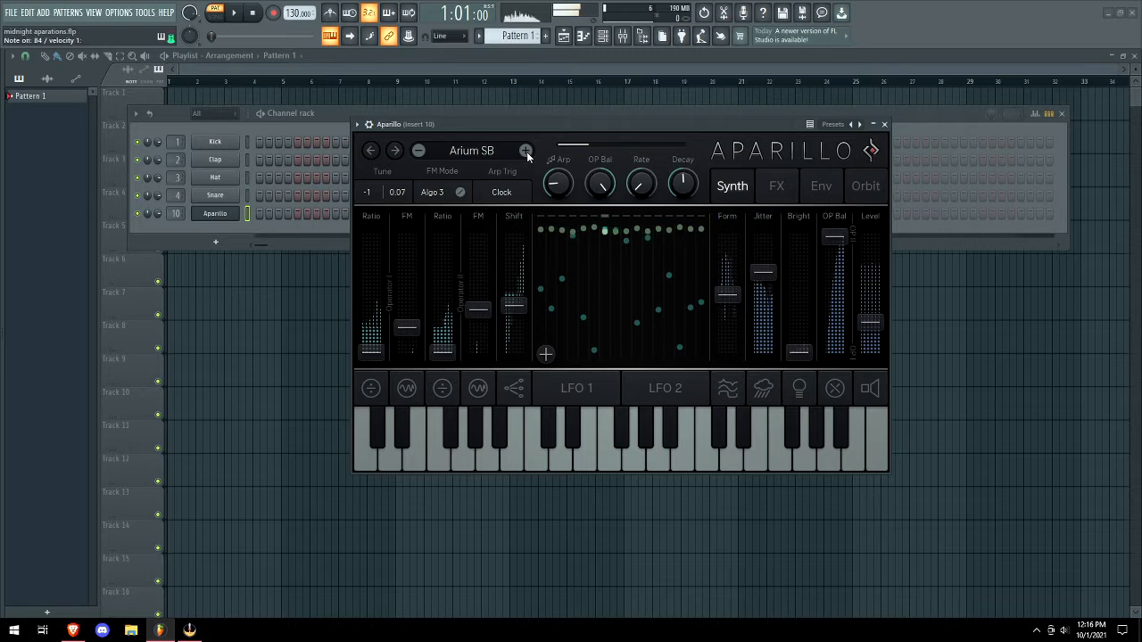
key("v")
key("b")
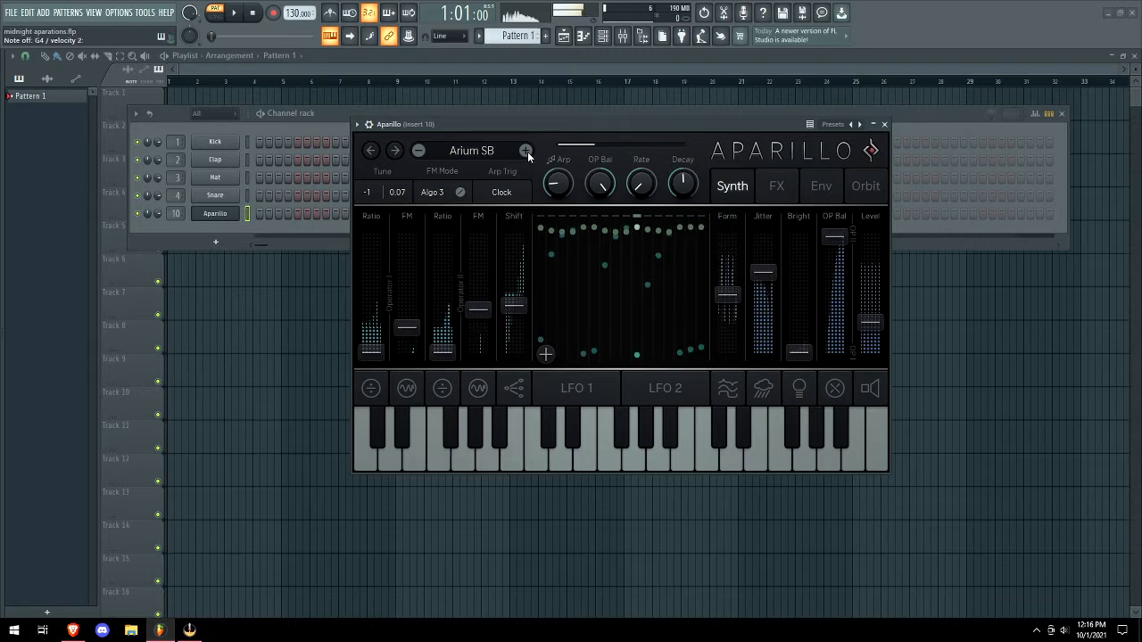
left_click(526, 150)
key("z")
left_click(525, 150)
Audition Cosmos KPR with a few notes while showing the LFO 1 settings.
key("b")
key("c")
left_click(585, 389)
key("z")
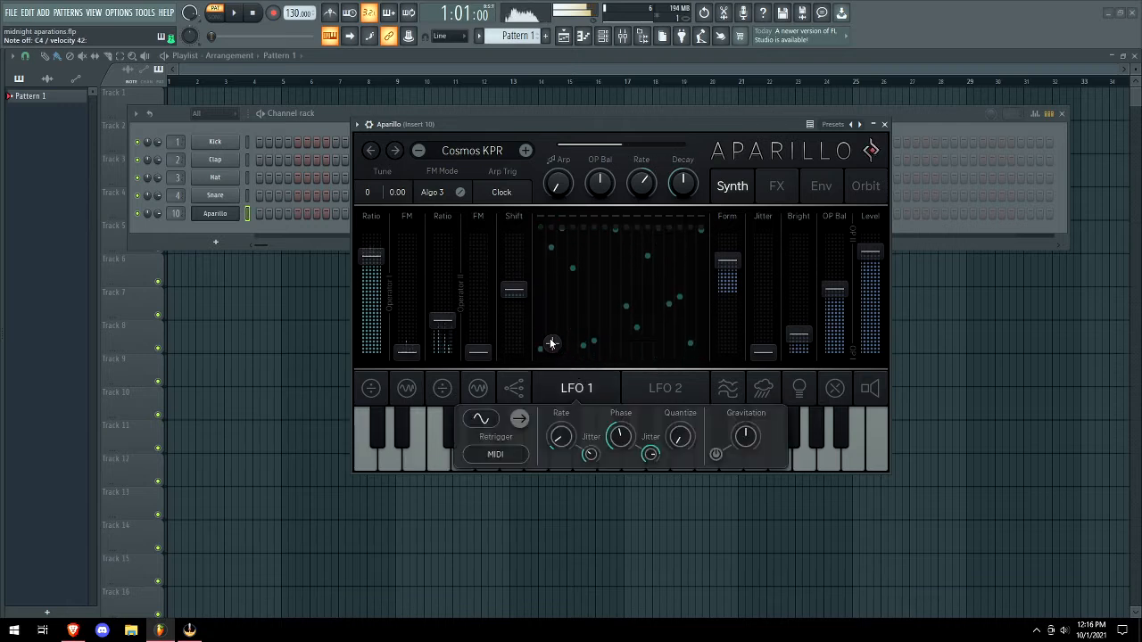
key("z")
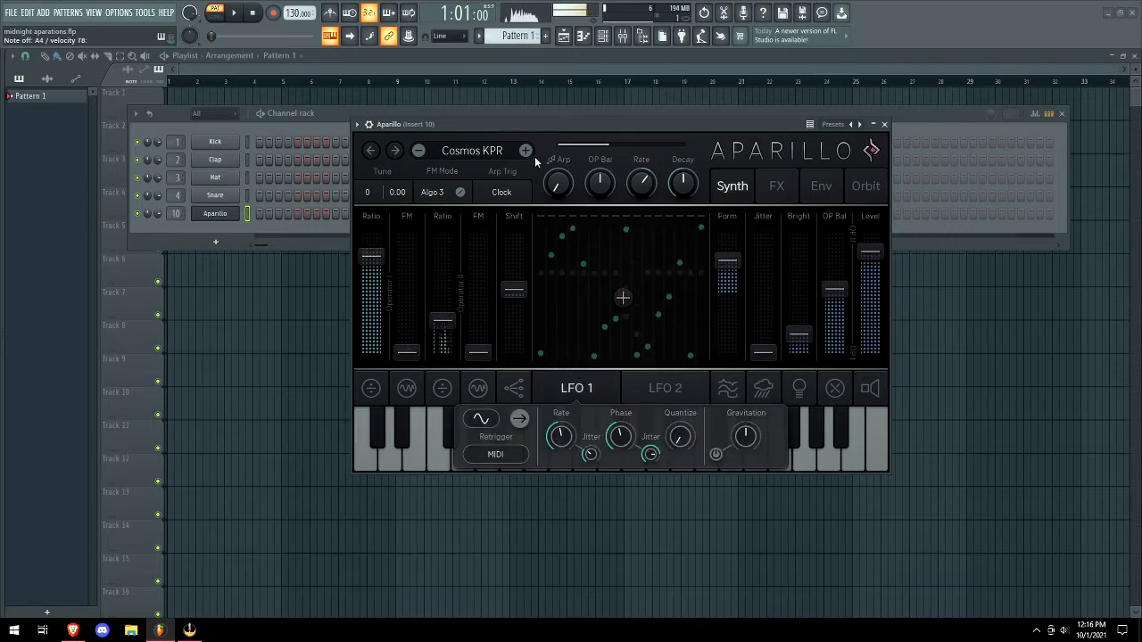
Step to Distant Narrow MA, then load Dagong SB from the Bells preset list.
left_click(526, 151)
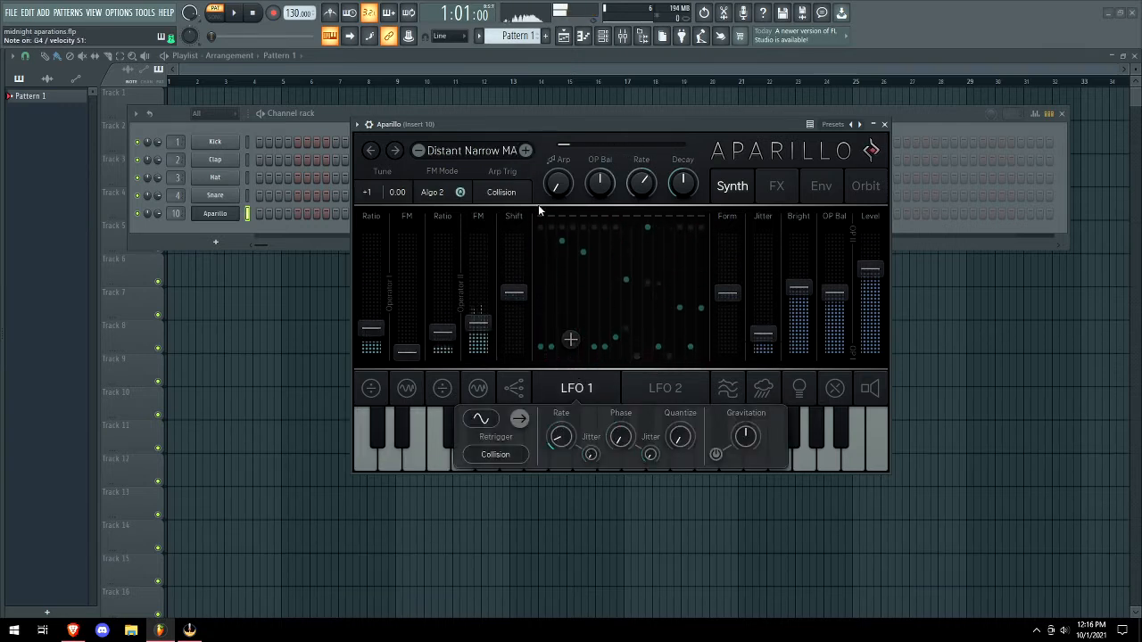
left_click(462, 153)
left_click(451, 233)
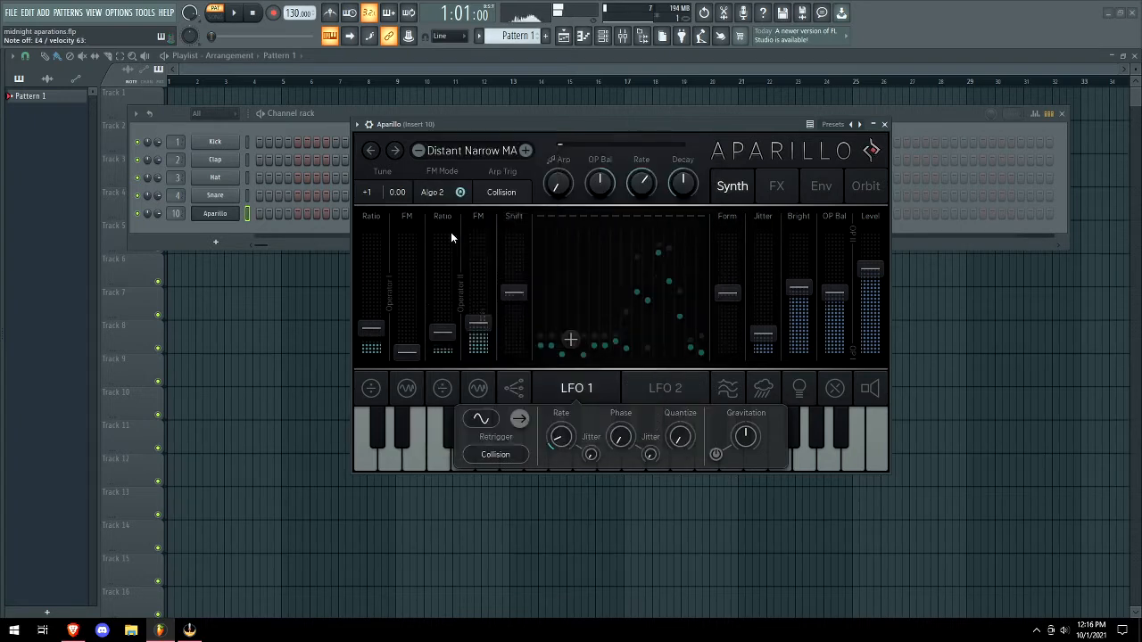
left_click(526, 151)
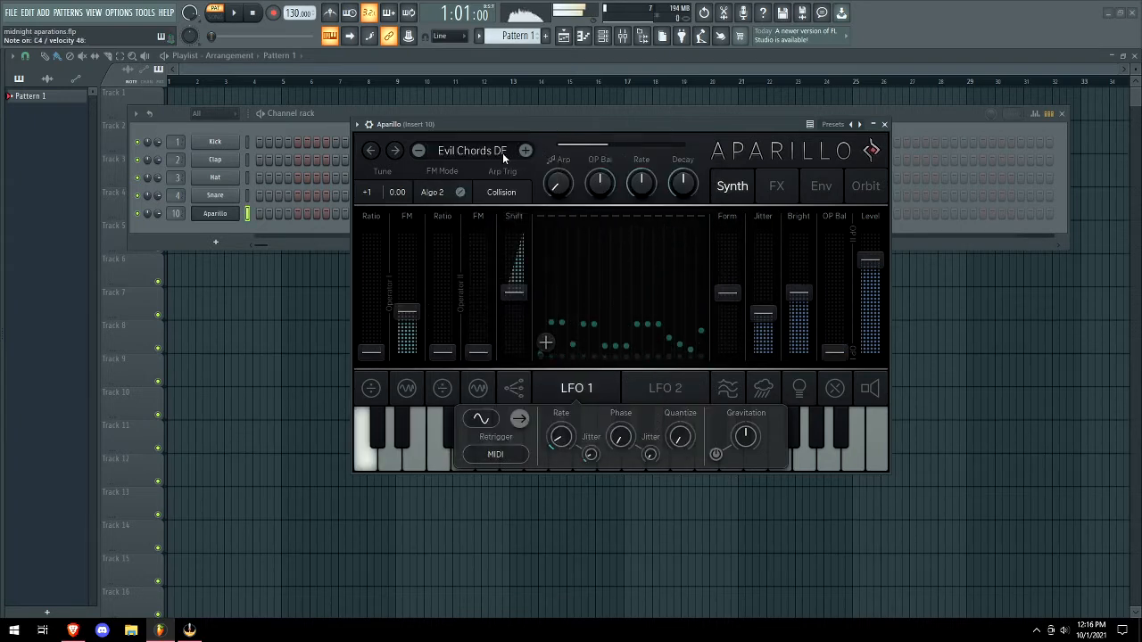
left_click(502, 153)
mouse_move(459, 231)
left_click(642, 277)
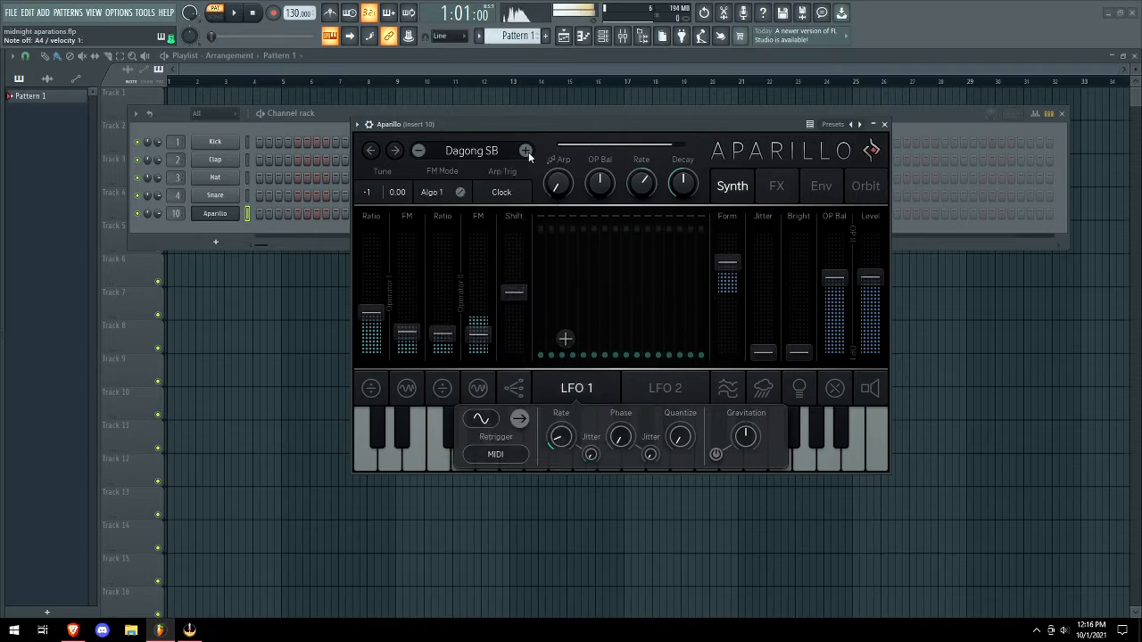
Step through DX Bells CCT, Fate gong SB and FlamGing SB to Glock VN.
left_click(527, 152)
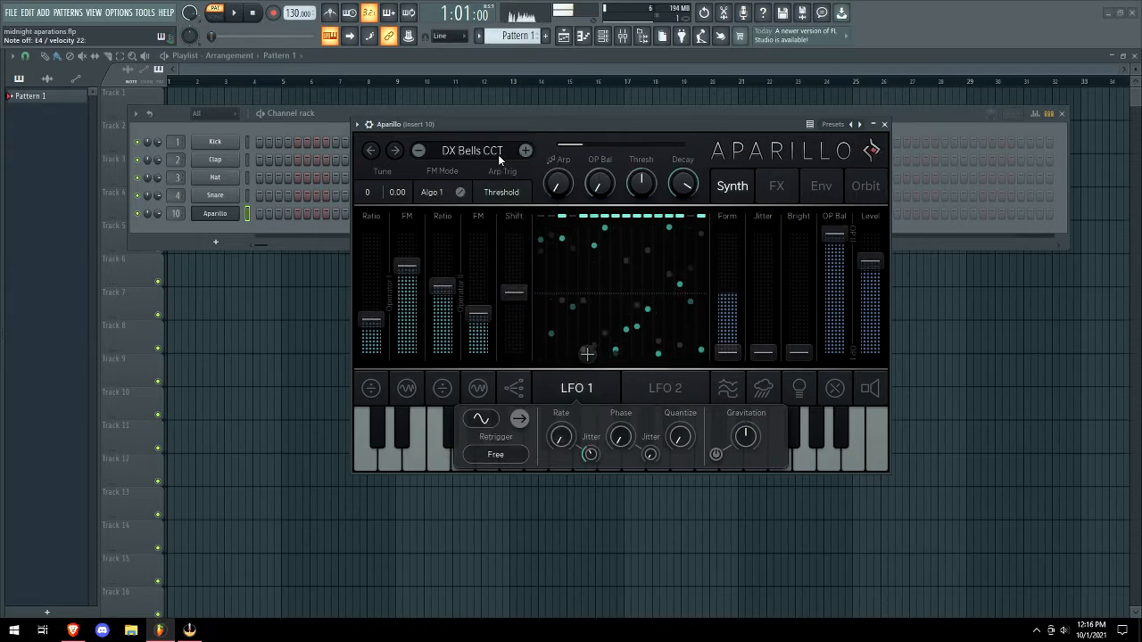
left_click(525, 152)
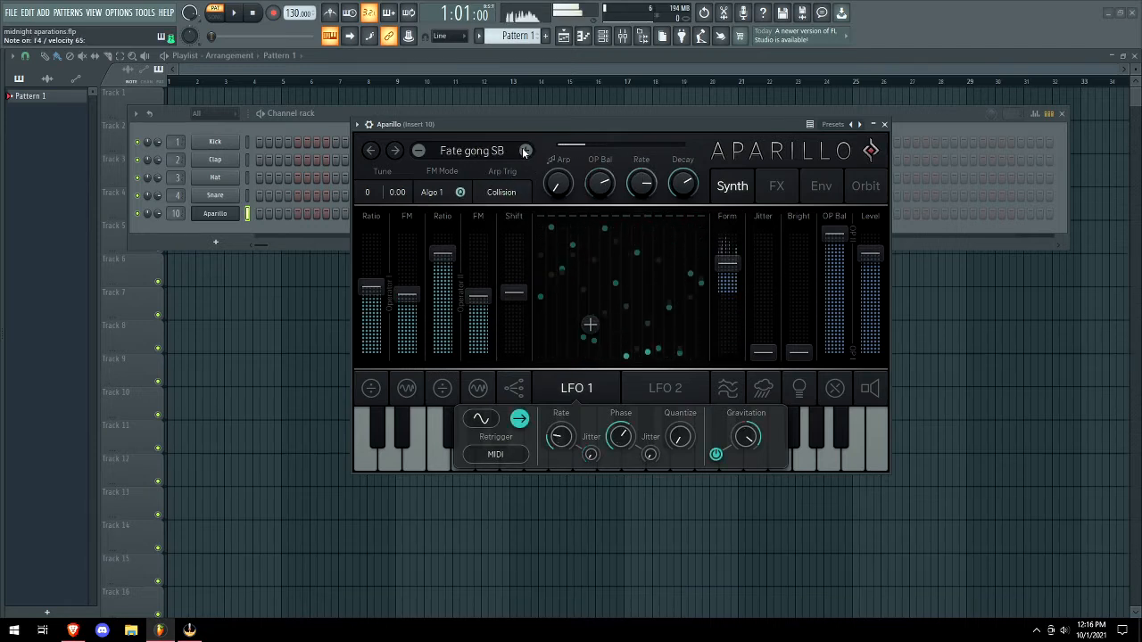
left_click(526, 152)
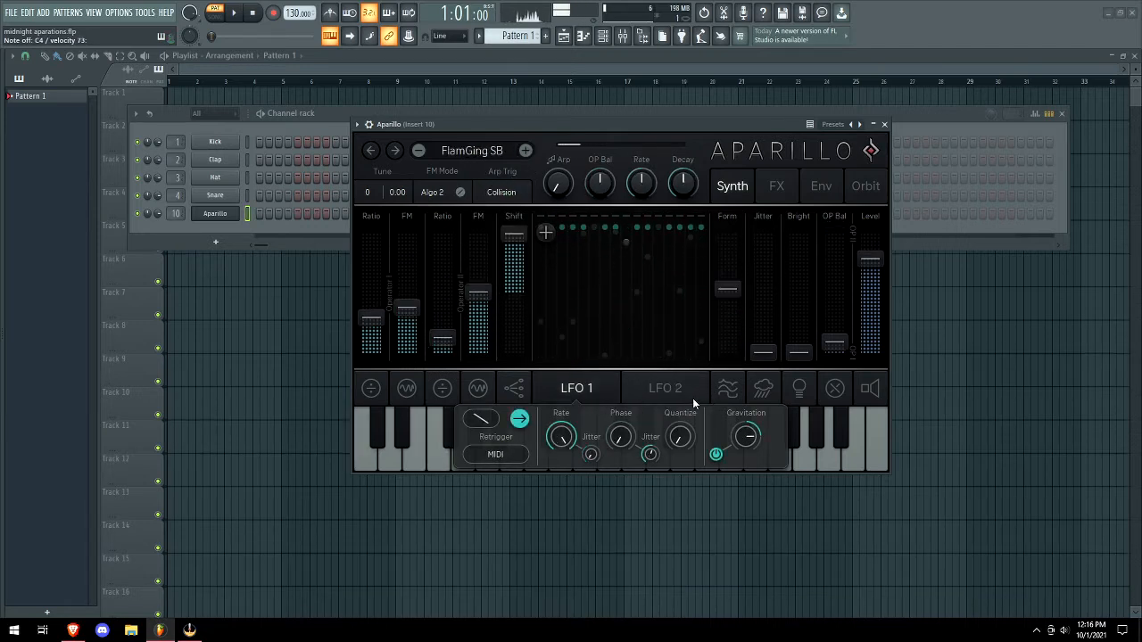
left_click(526, 152)
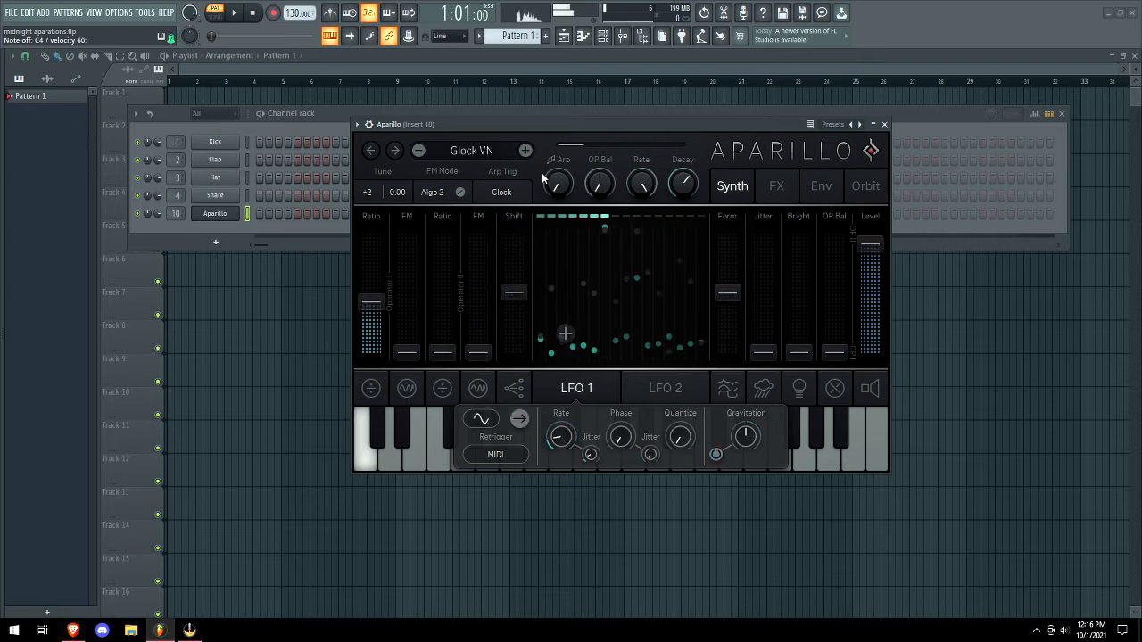
Turn the LFO 1 rate up to maximum, comparing the LFO 2 and LFO 1 settings.
left_click(671, 390)
left_click(576, 388)
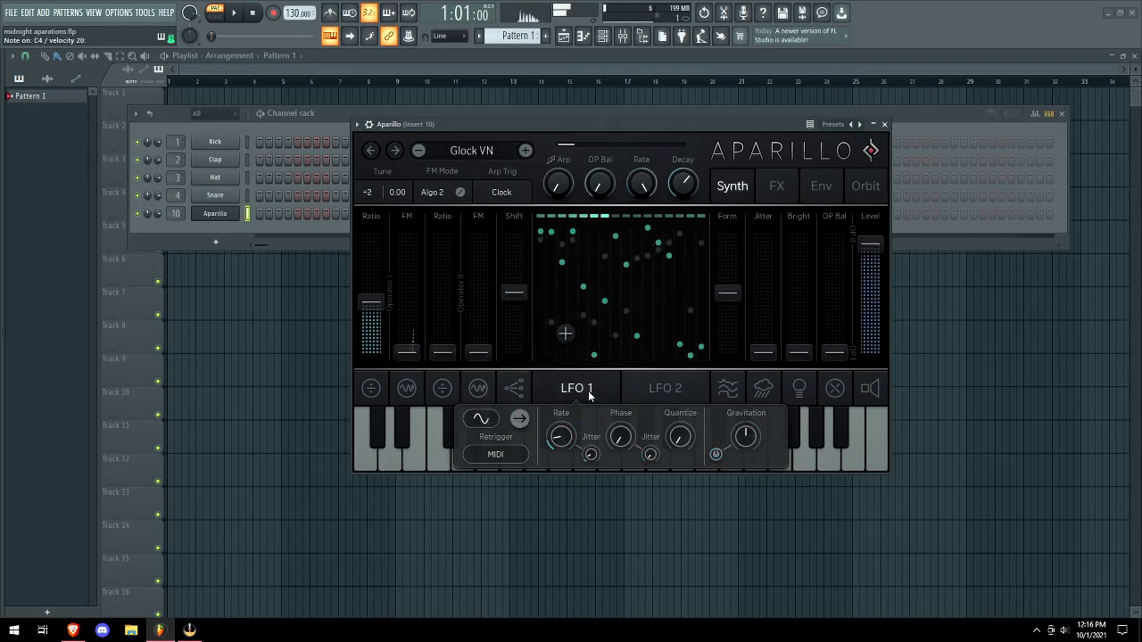
left_click_drag(547, 438, 567, 198)
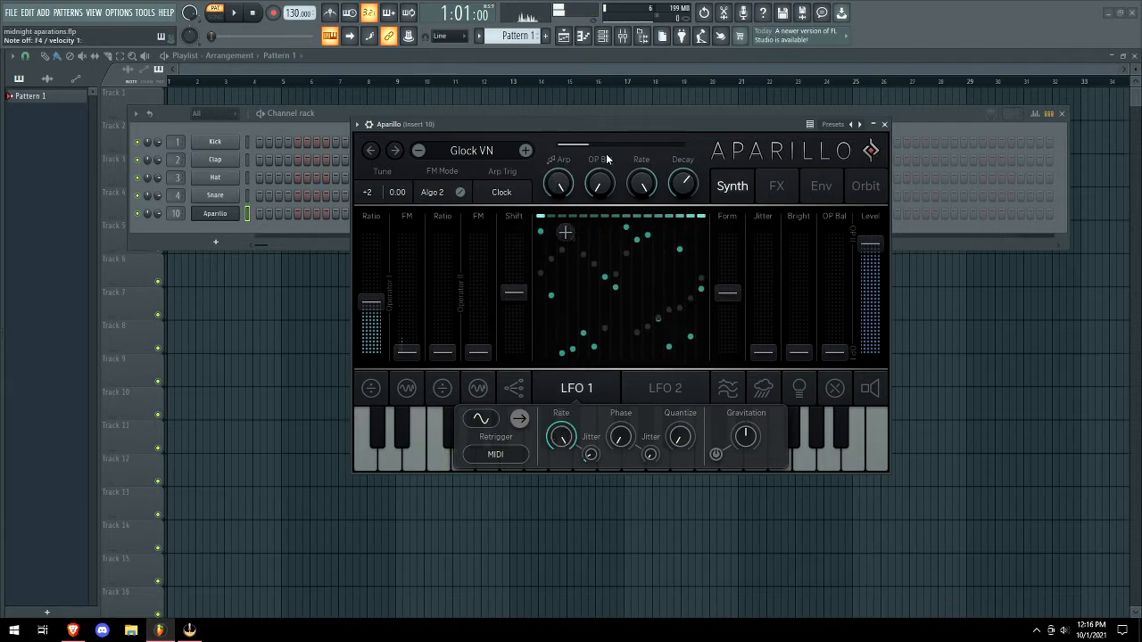
scroll(453, 161, "down", 1)
left_click(627, 398)
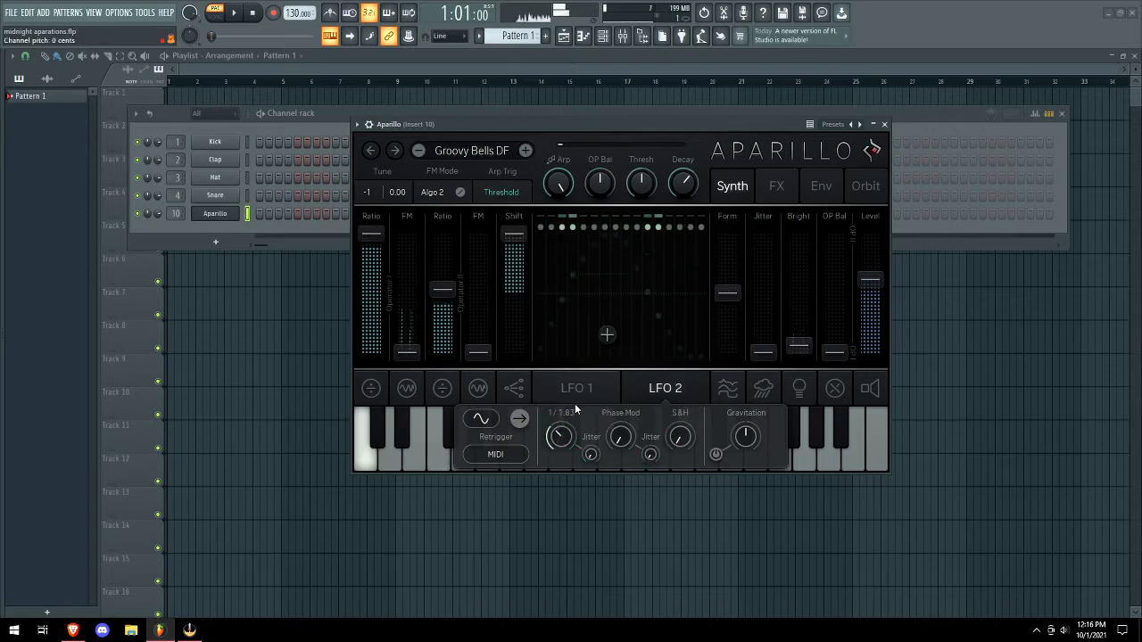
left_click(600, 391)
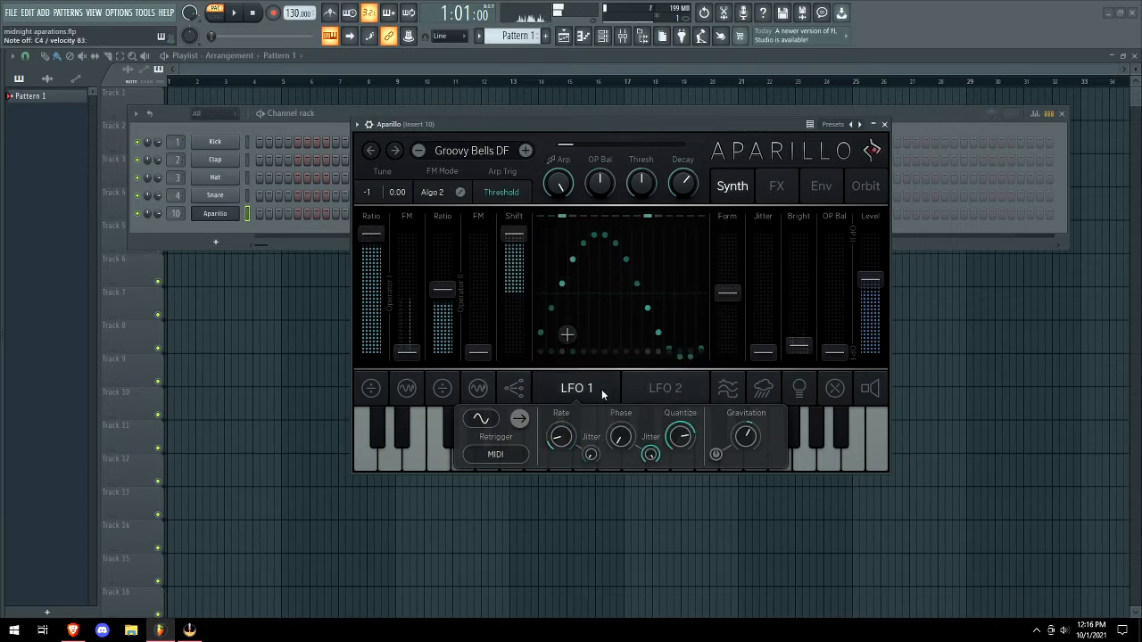
Load the Tiny Piano SB preset from the categorized preset list.
scroll(502, 153, "down", 1)
left_click(478, 157)
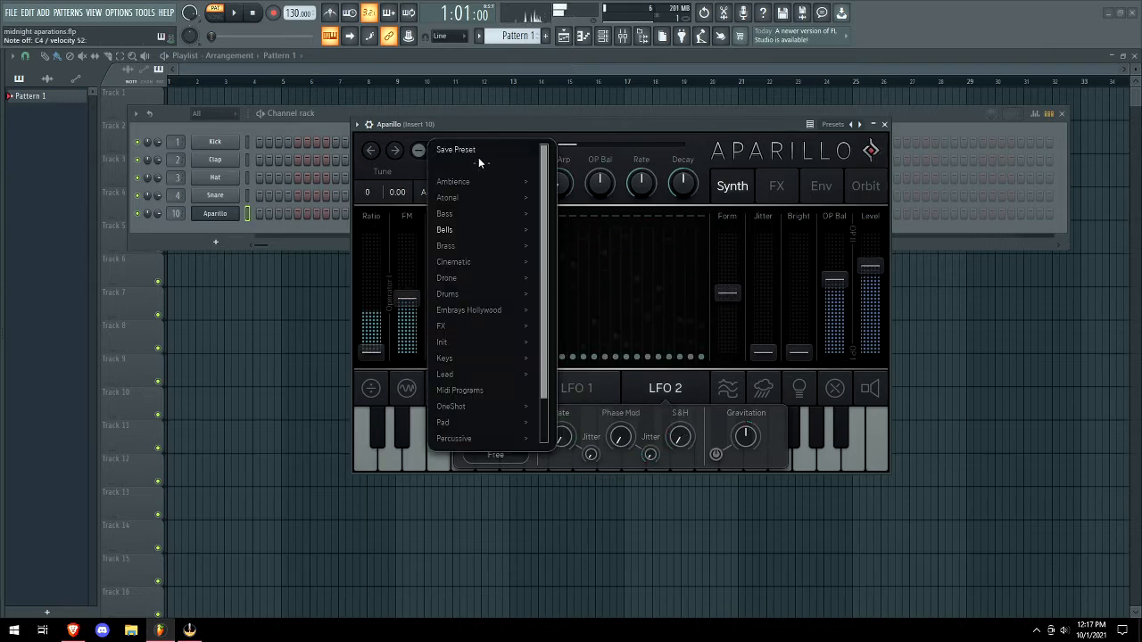
left_click(452, 242)
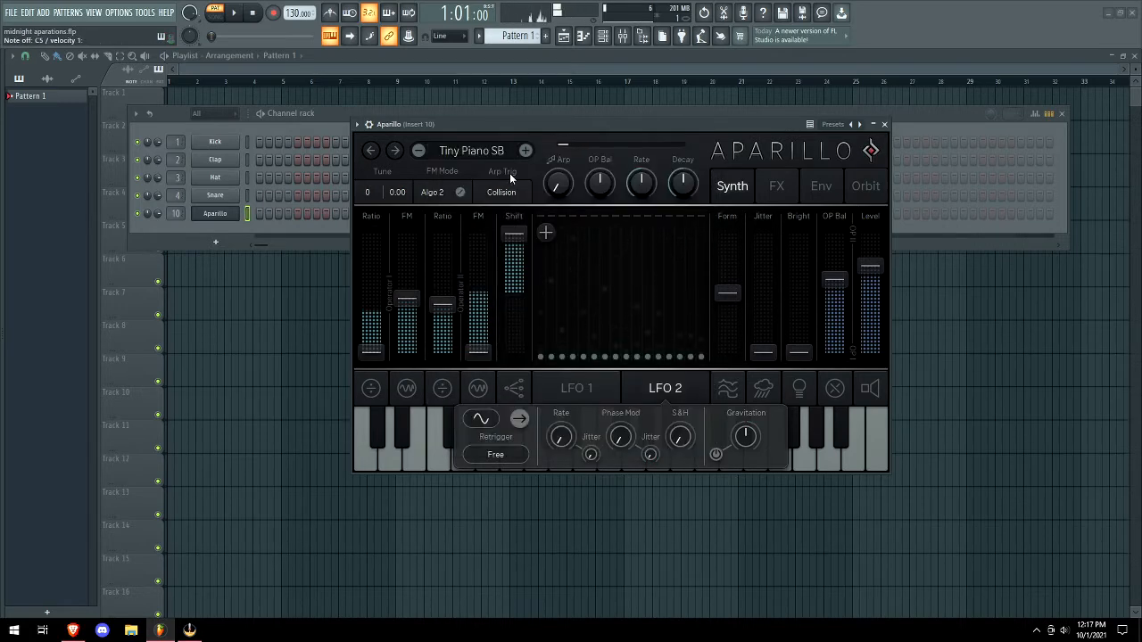
Load Brass > Brassmatass SB, glance at the Synth view, then return to Orbit.
left_click(483, 152)
mouse_move(513, 250)
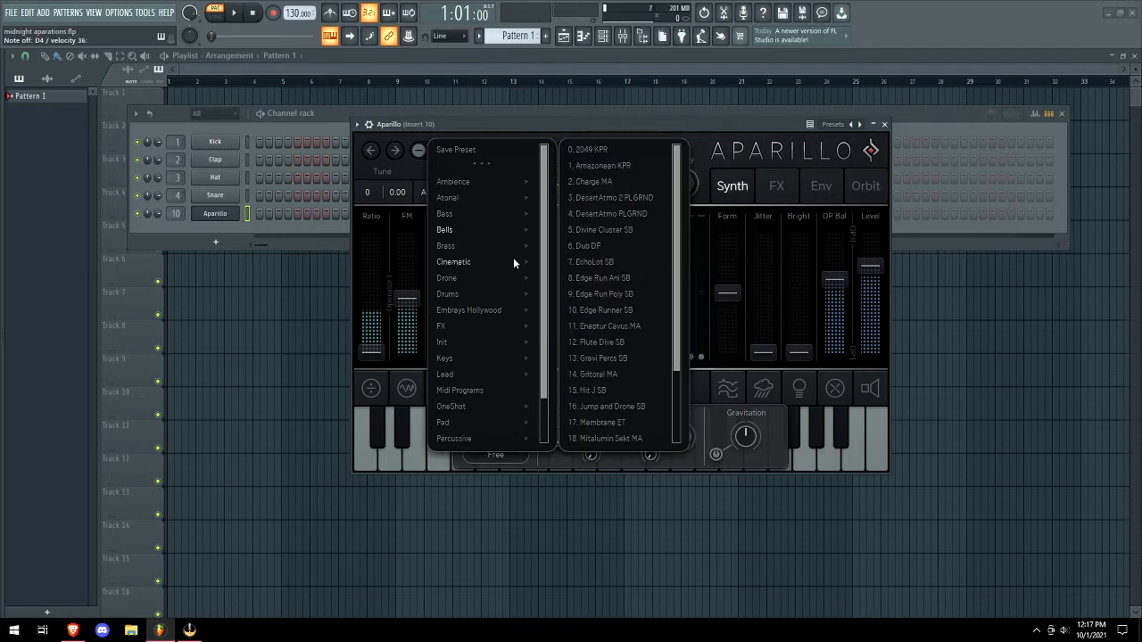
left_click(600, 150)
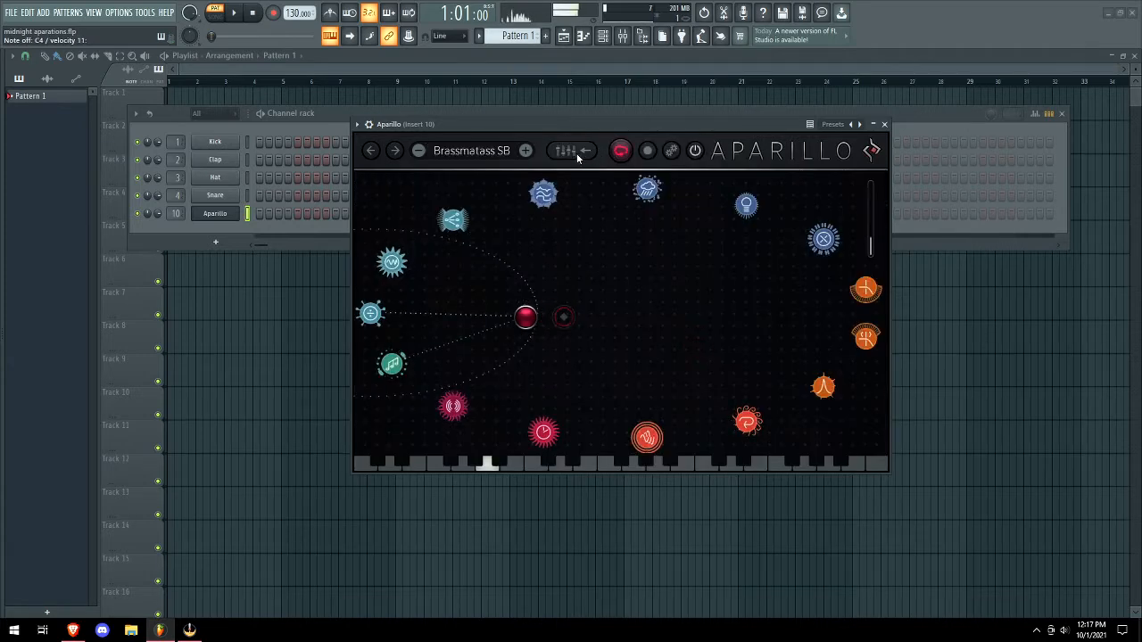
left_click(578, 153)
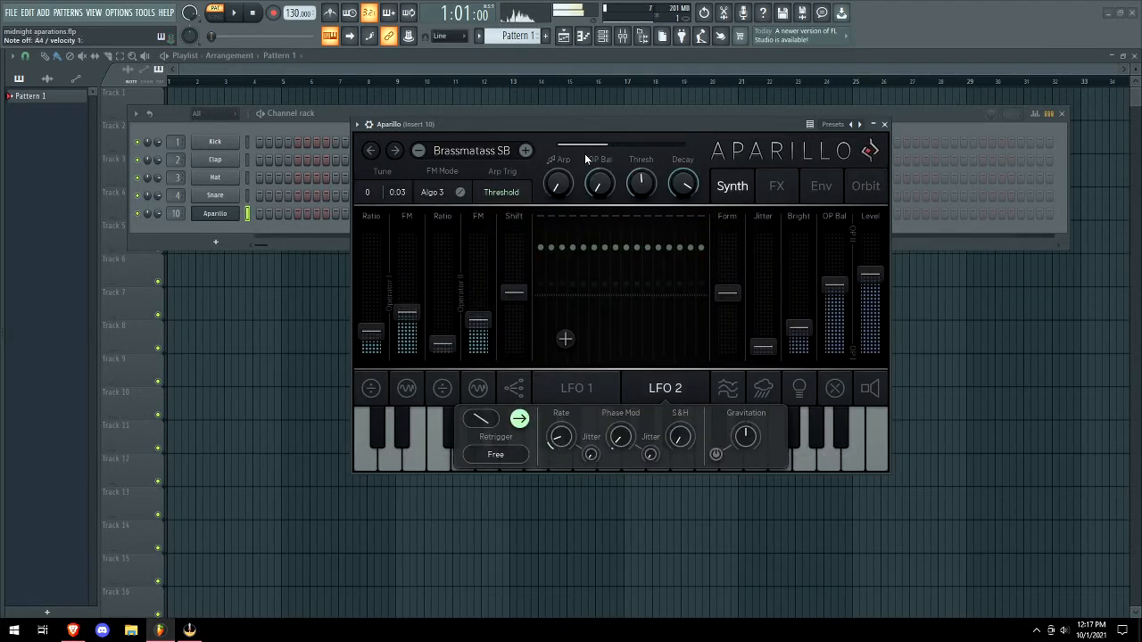
left_click(871, 188)
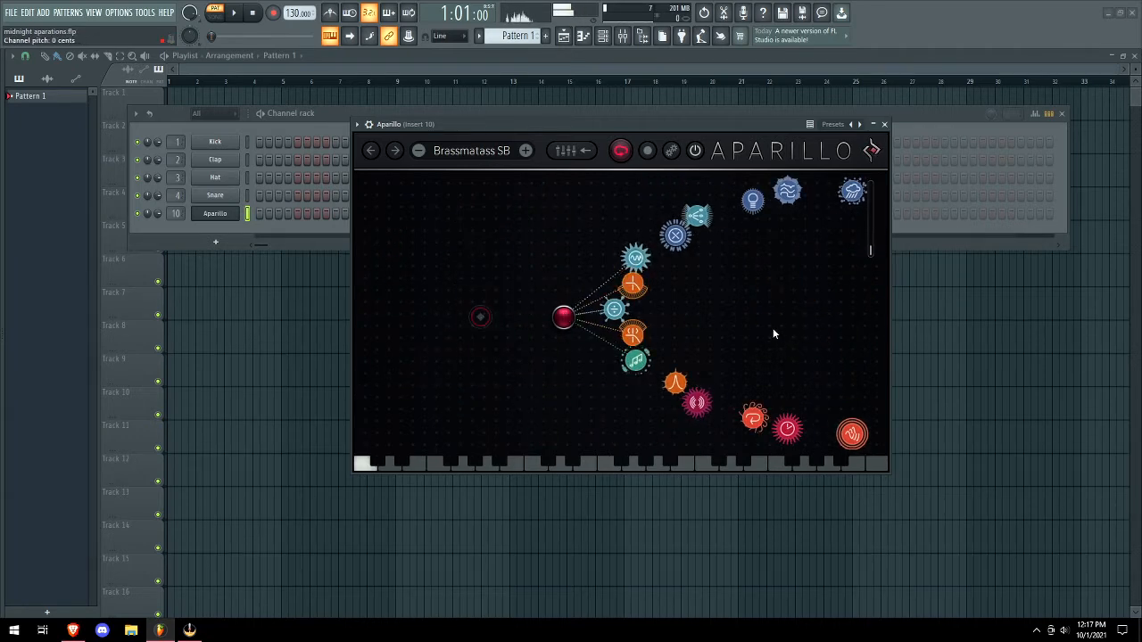
Randomize the Brassmatass SB orbit objects' positions and radii, then their positions twice more.
left_click(671, 149)
left_click(678, 354)
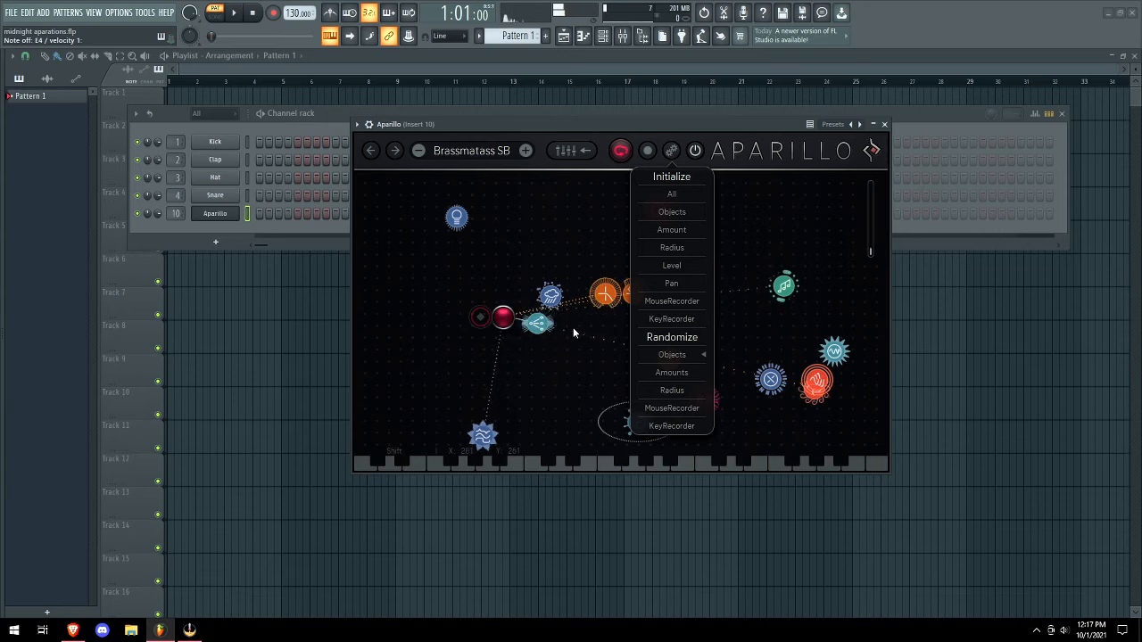
left_click(671, 390)
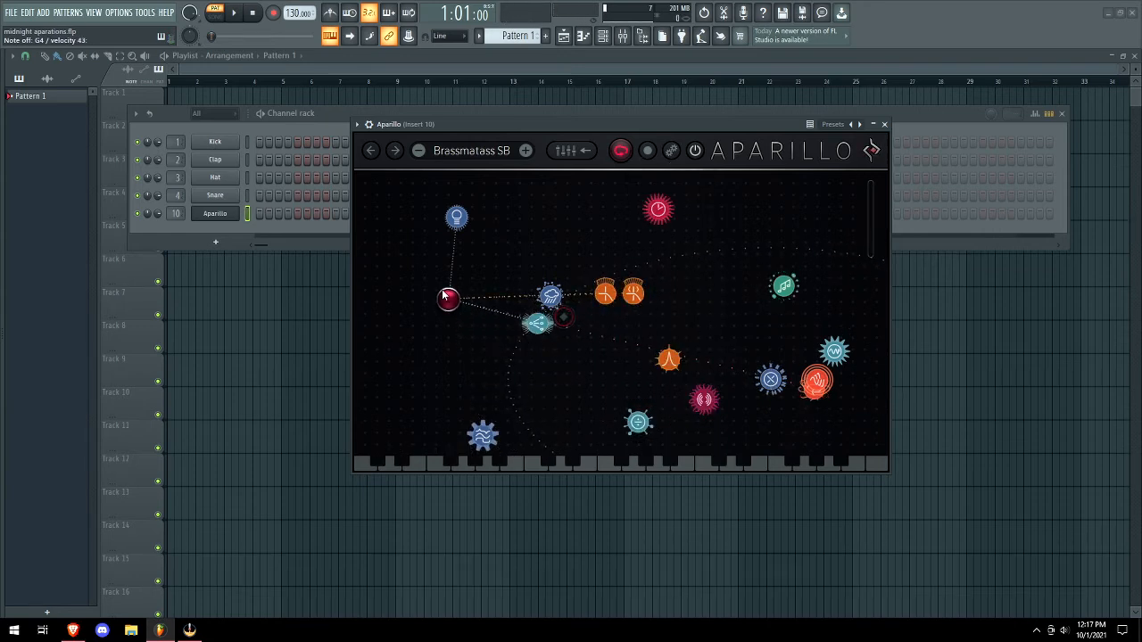
left_click(671, 151)
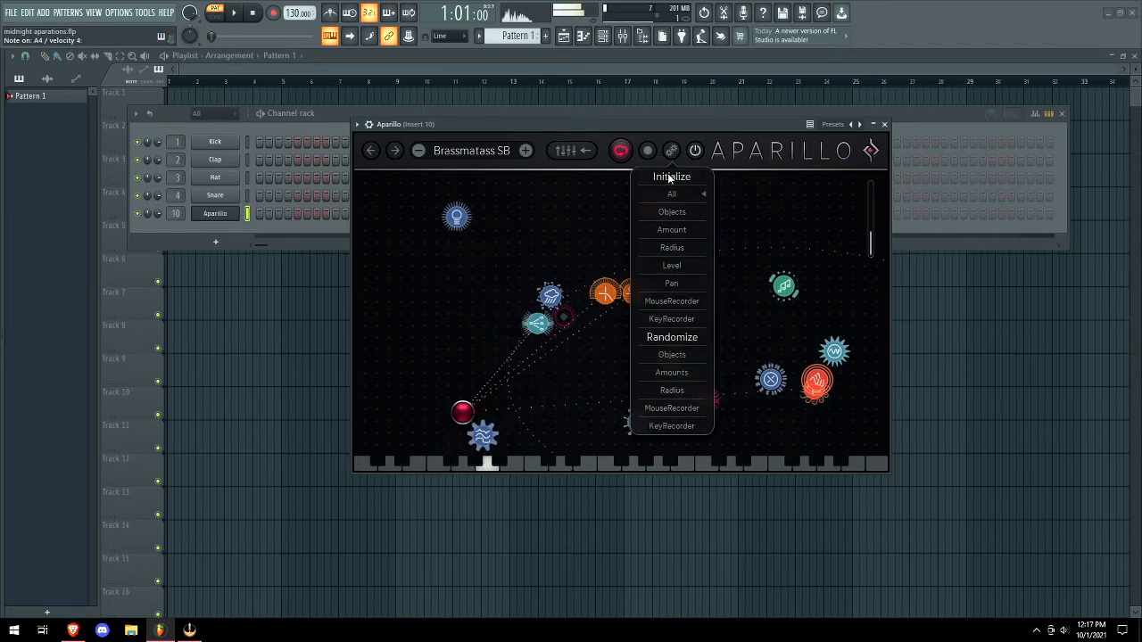
left_click(683, 359)
left_click(684, 357)
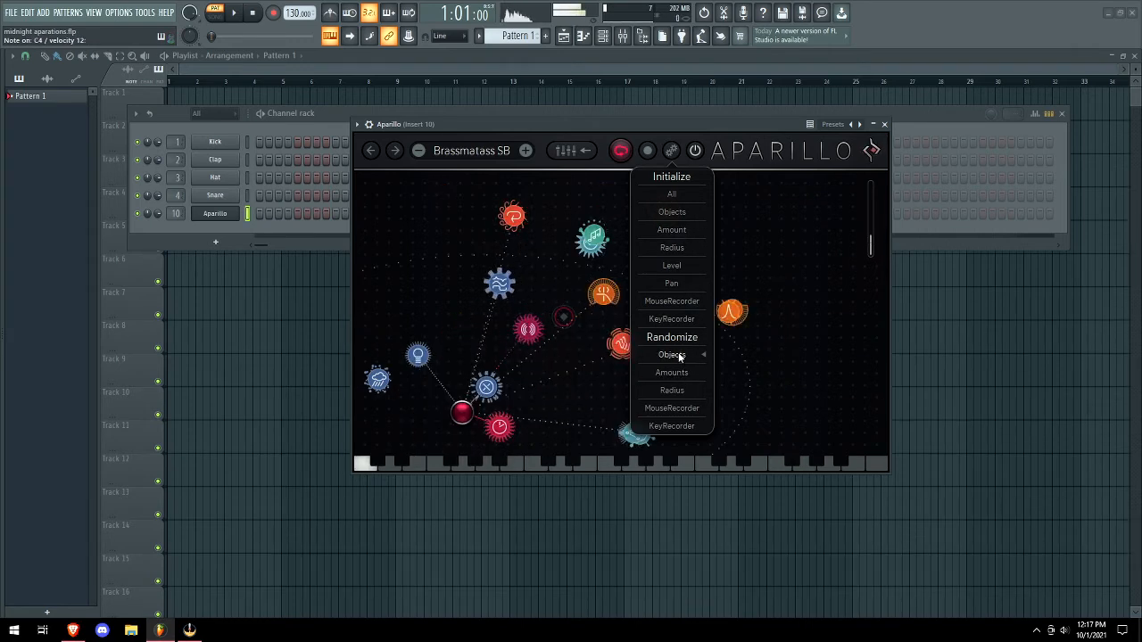
left_click(556, 156)
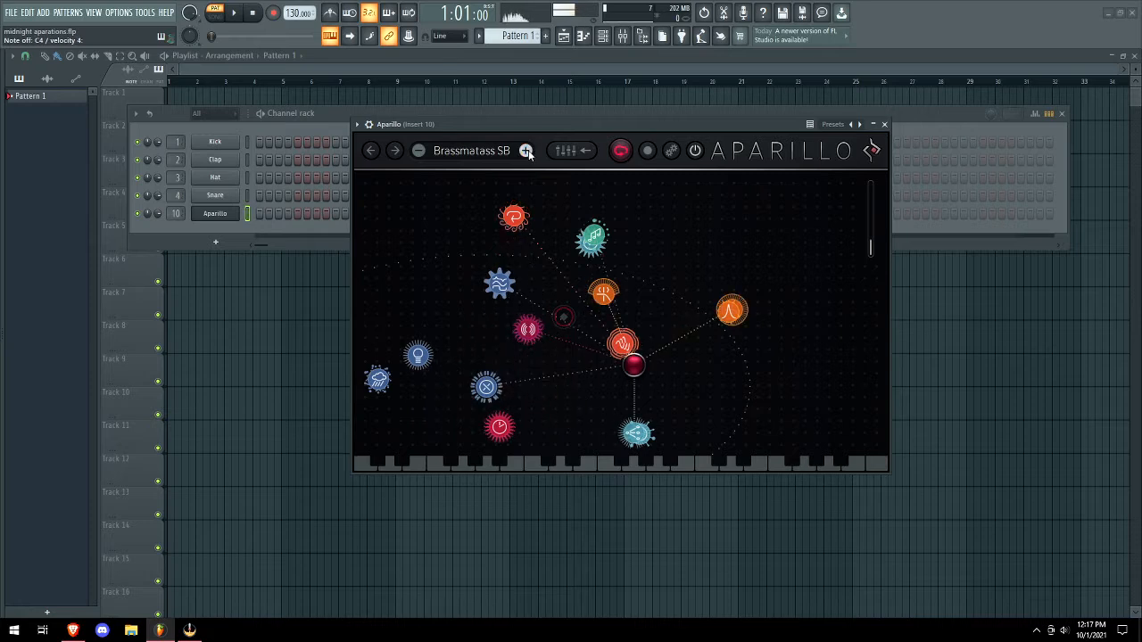
left_click(558, 153)
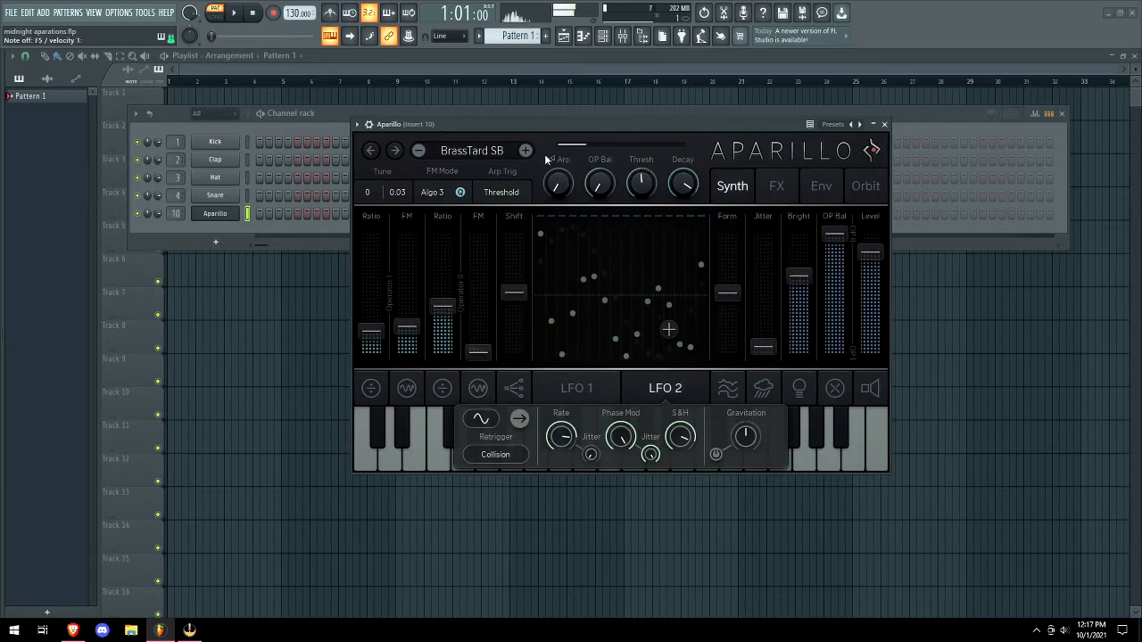
Load BrassTurd SB, lower operator 2's ratio and set operator balance to 62.5 %.
left_click(529, 150)
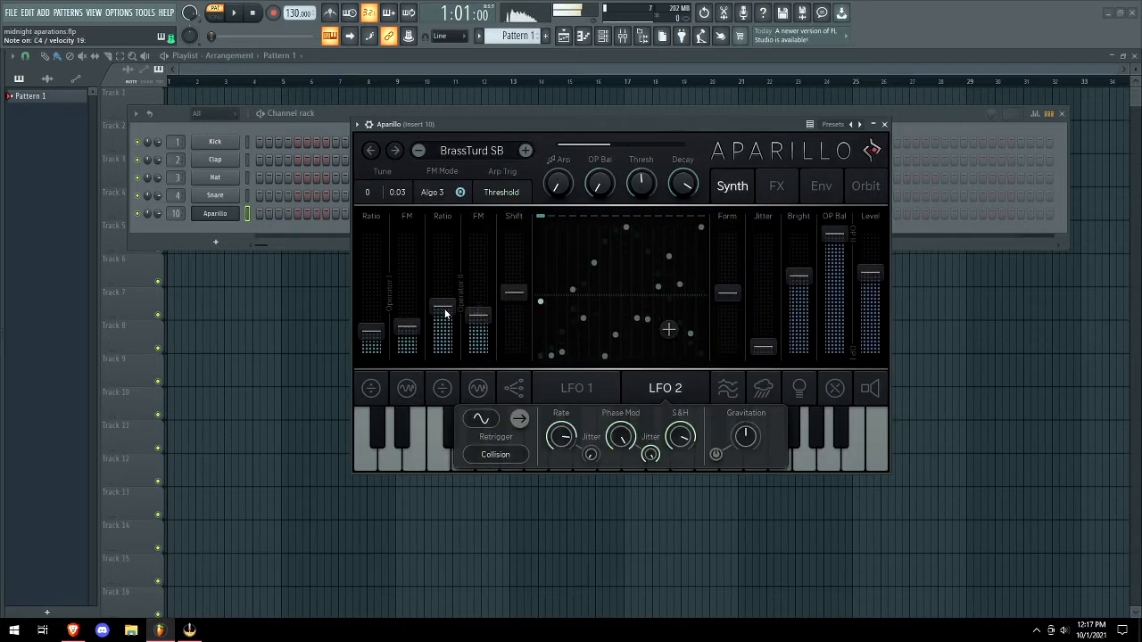
left_click_drag(445, 258, 434, 317)
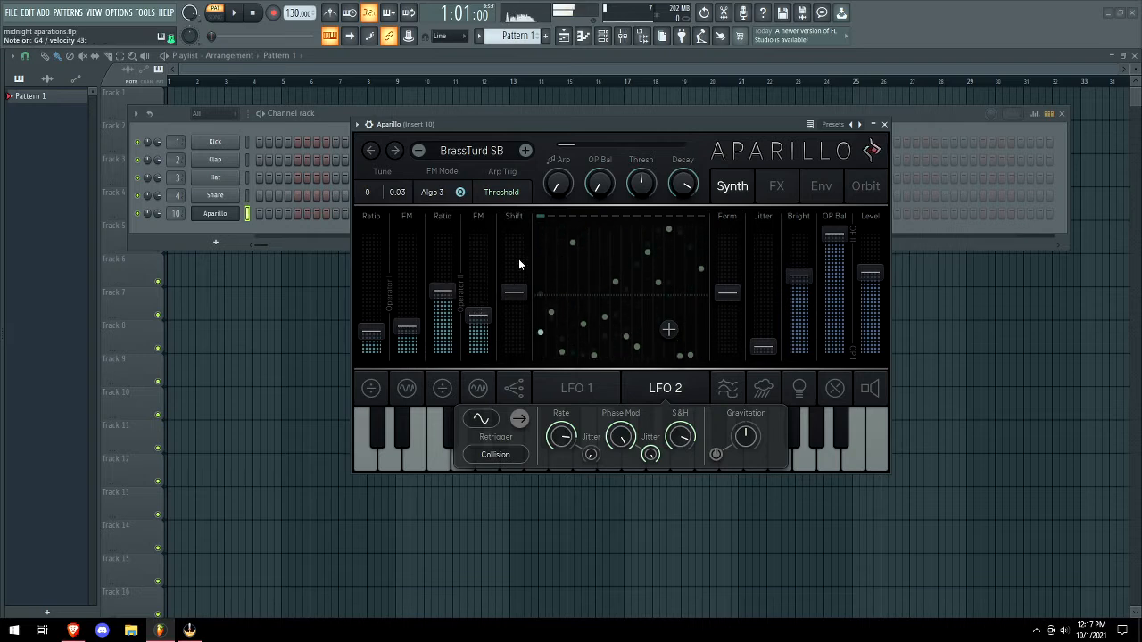
mouse_move(832, 223)
left_mouse_down()
mouse_move(832, 210)
mouse_move(836, 221)
left_mouse_up()
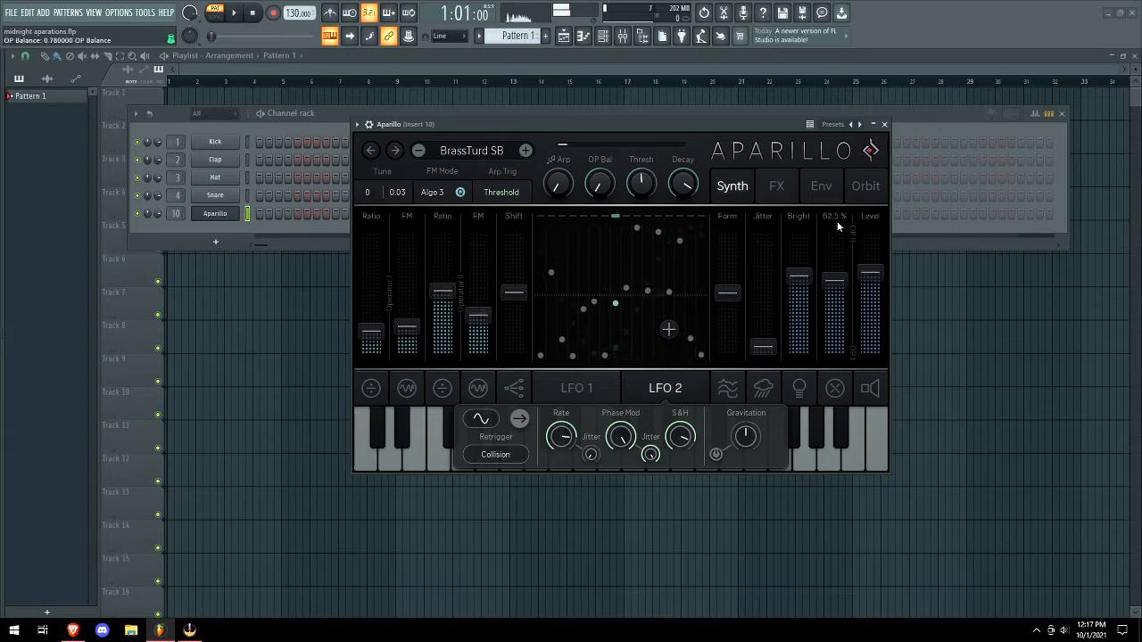
Load Burn It Down CCT and raise operator 2's LFO 1 FM modulation to 48.0 %.
left_click(526, 150)
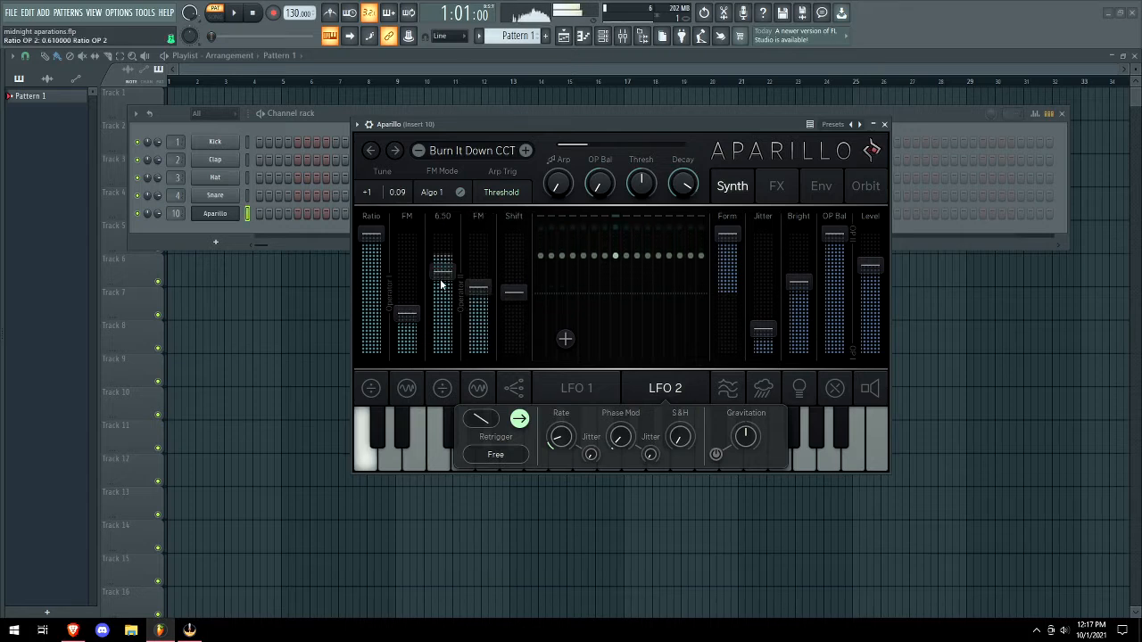
left_click(478, 388)
left_click(539, 429)
left_click(477, 431)
left_click_drag(477, 432, 485, 418)
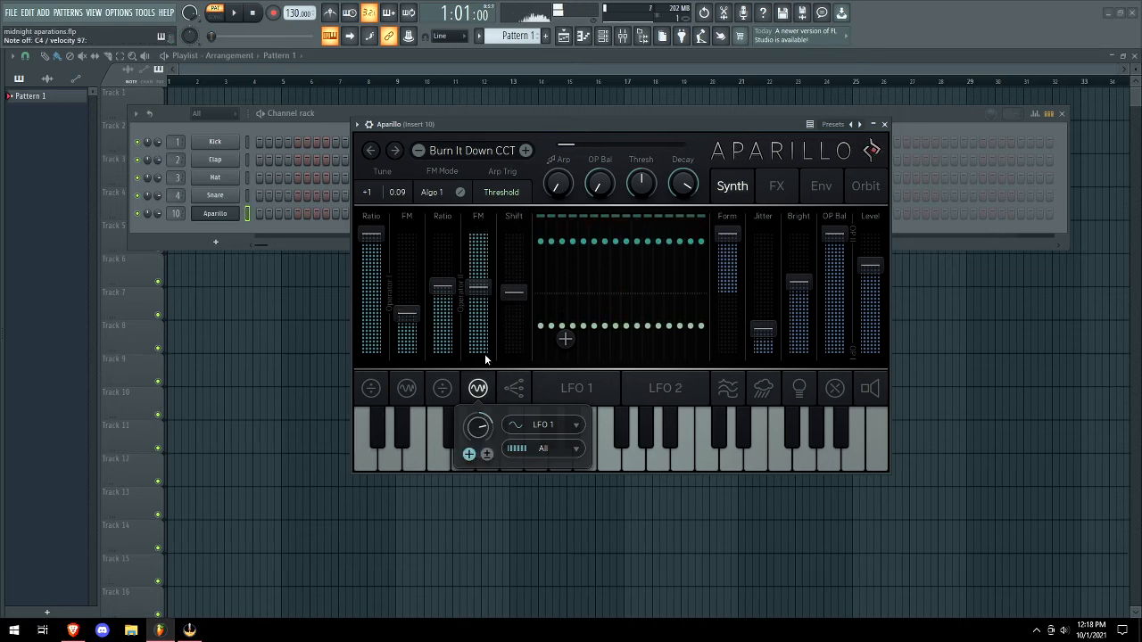
Load Come with Me DF, set LFO 1 as mod source, and lower operator 2's FM slightly.
left_click(525, 150)
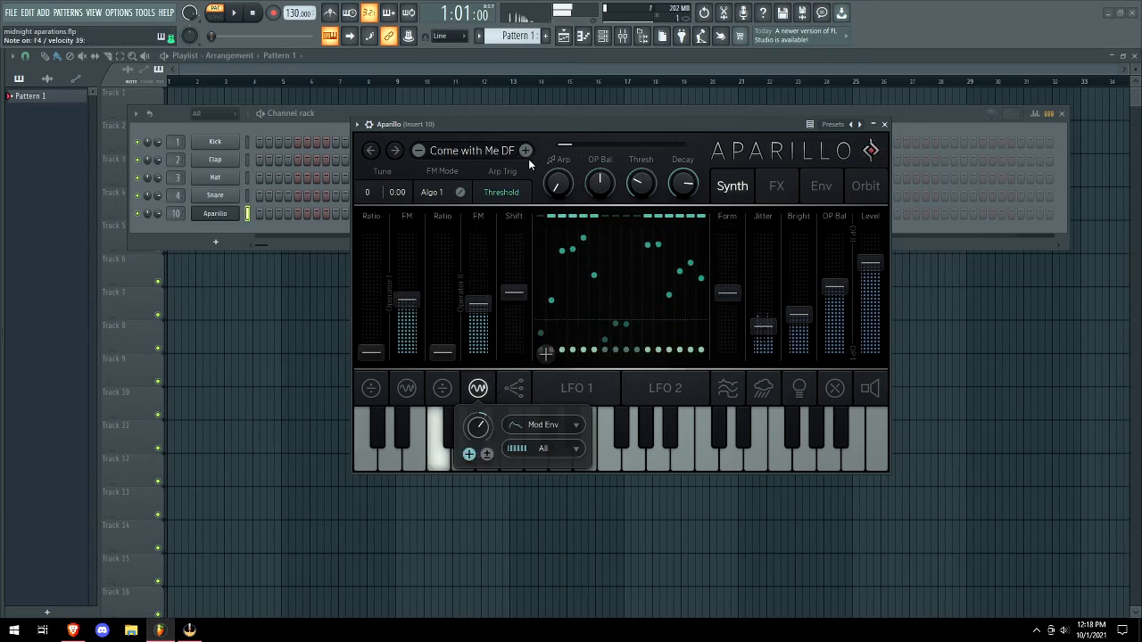
left_click(555, 424)
left_click(552, 259)
left_click(544, 424)
left_click(548, 240)
left_click_drag(473, 306, 474, 312)
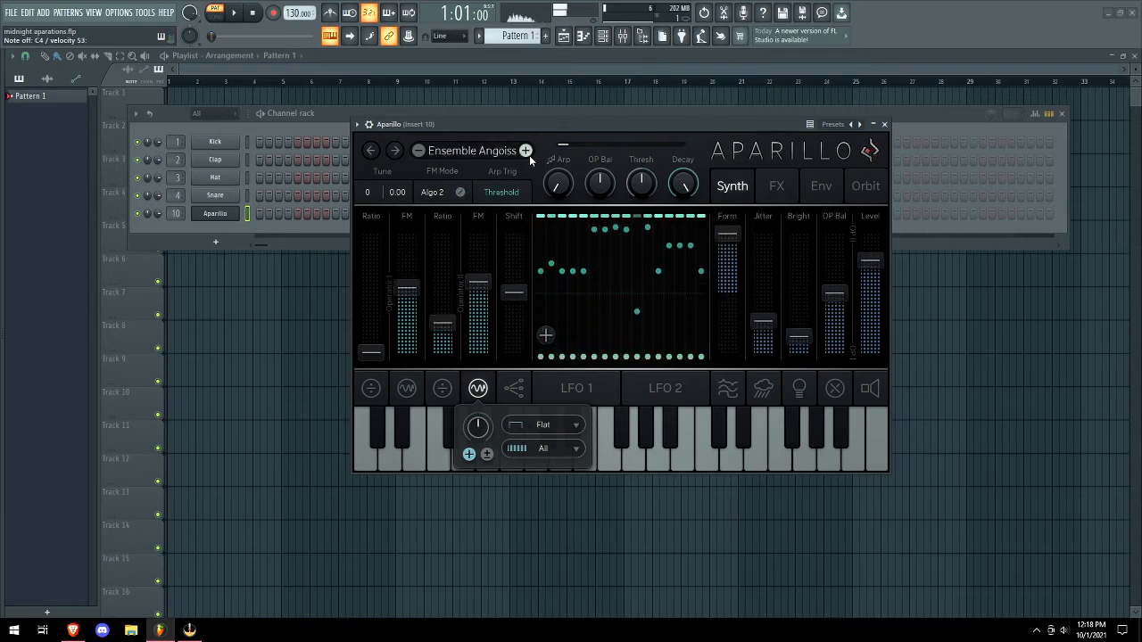
Step through Frozen VN, Gaze WahSyn MA, Heavy Thinker SB and others to Mid Evil High RM.
left_click(525, 151)
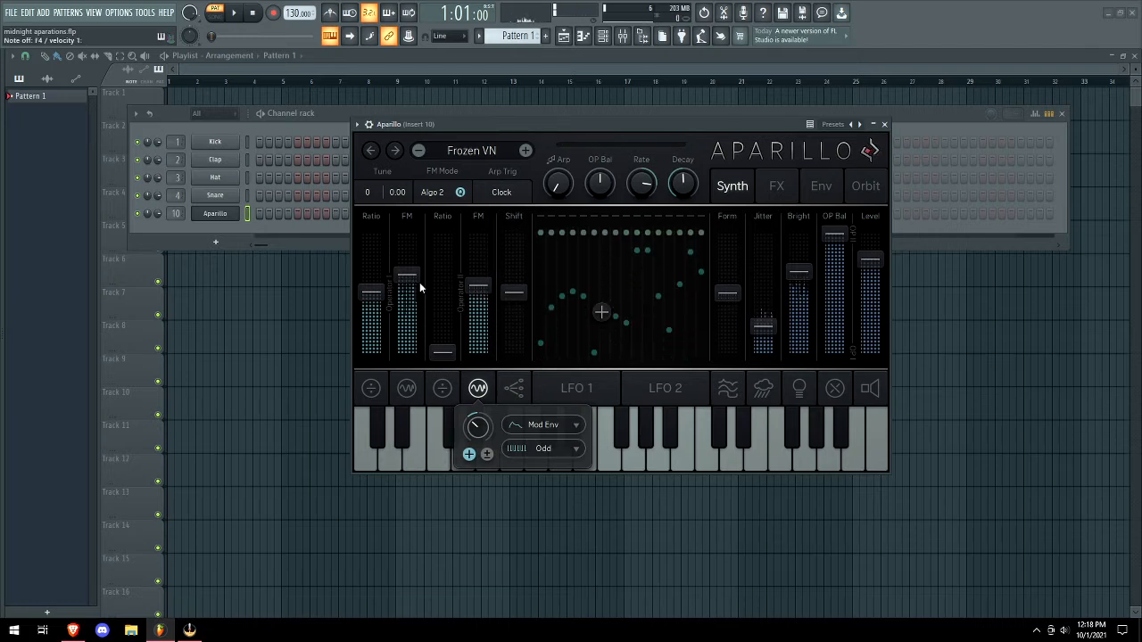
left_click(524, 151)
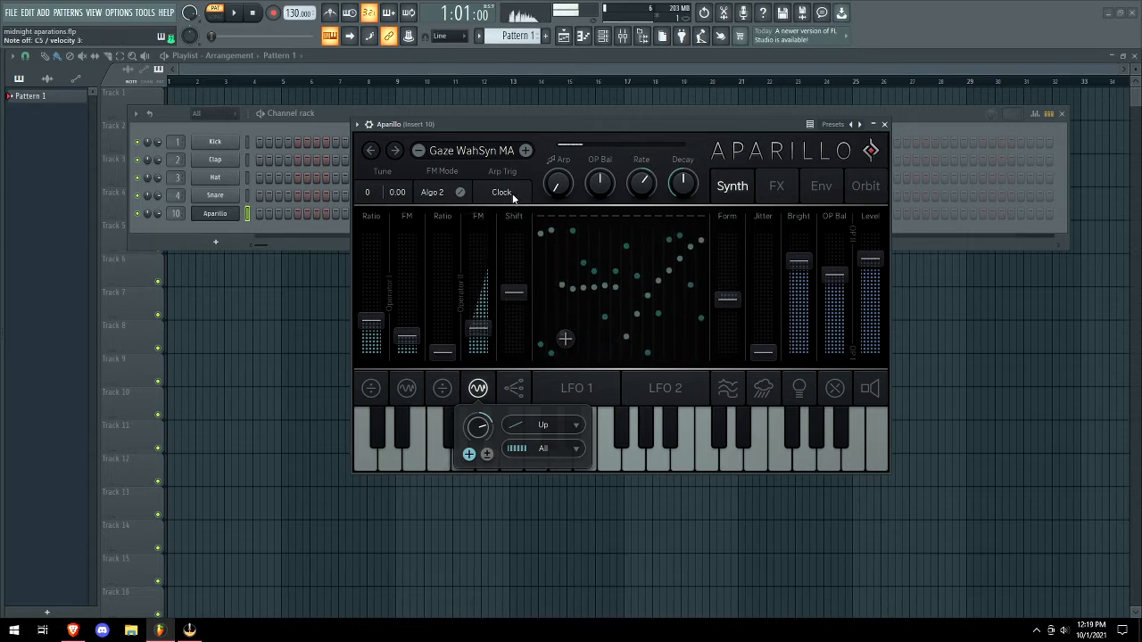
left_click(525, 152)
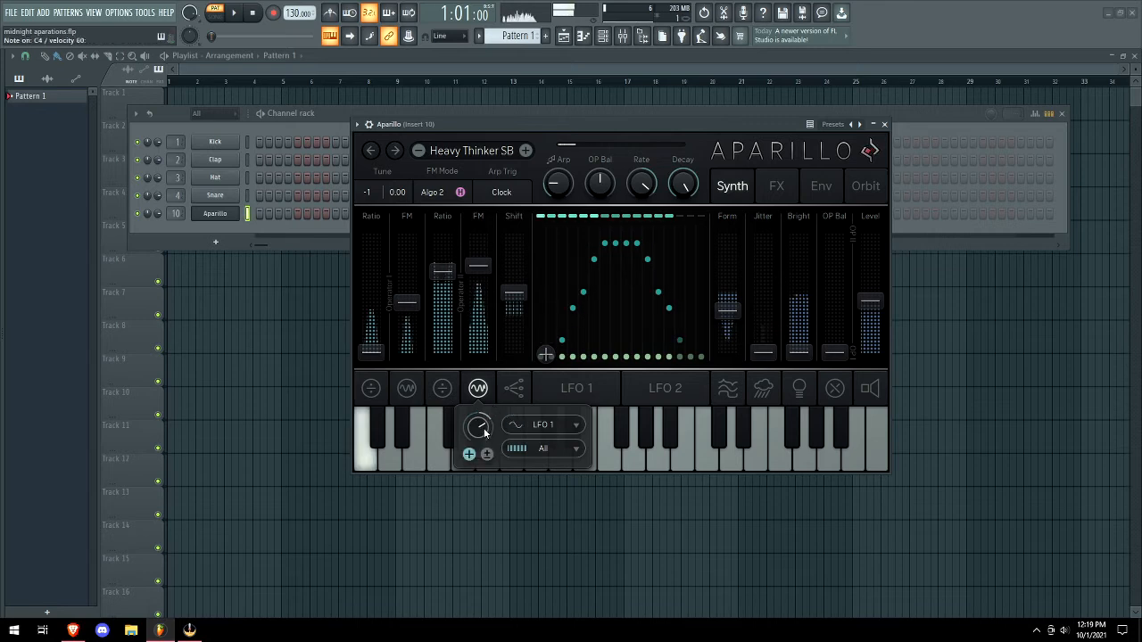
left_click(525, 153)
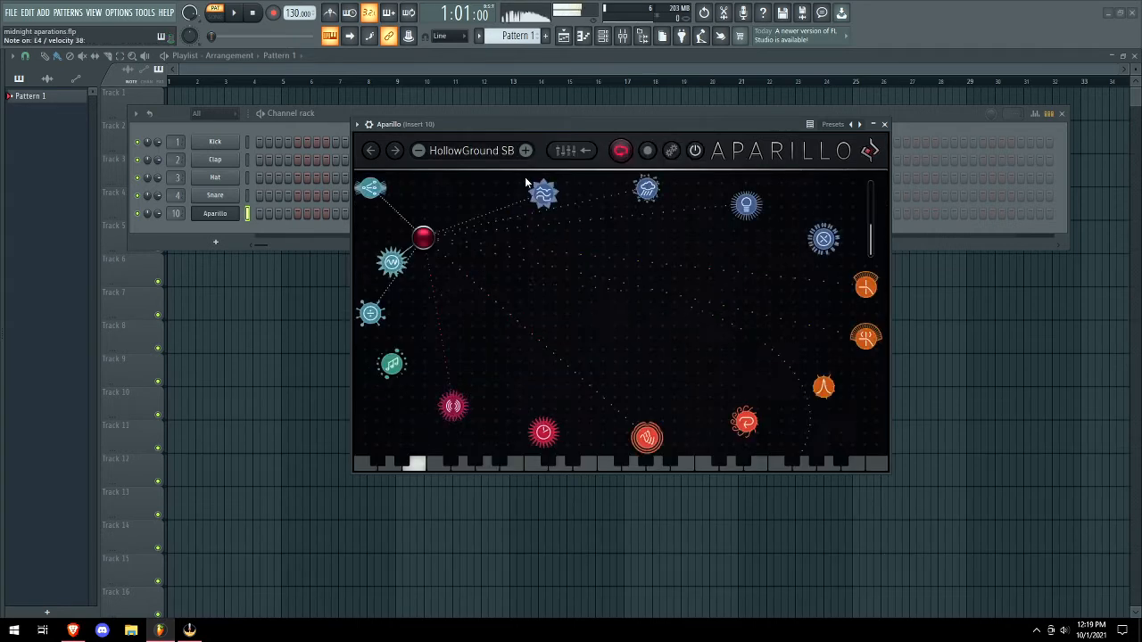
left_click(525, 155)
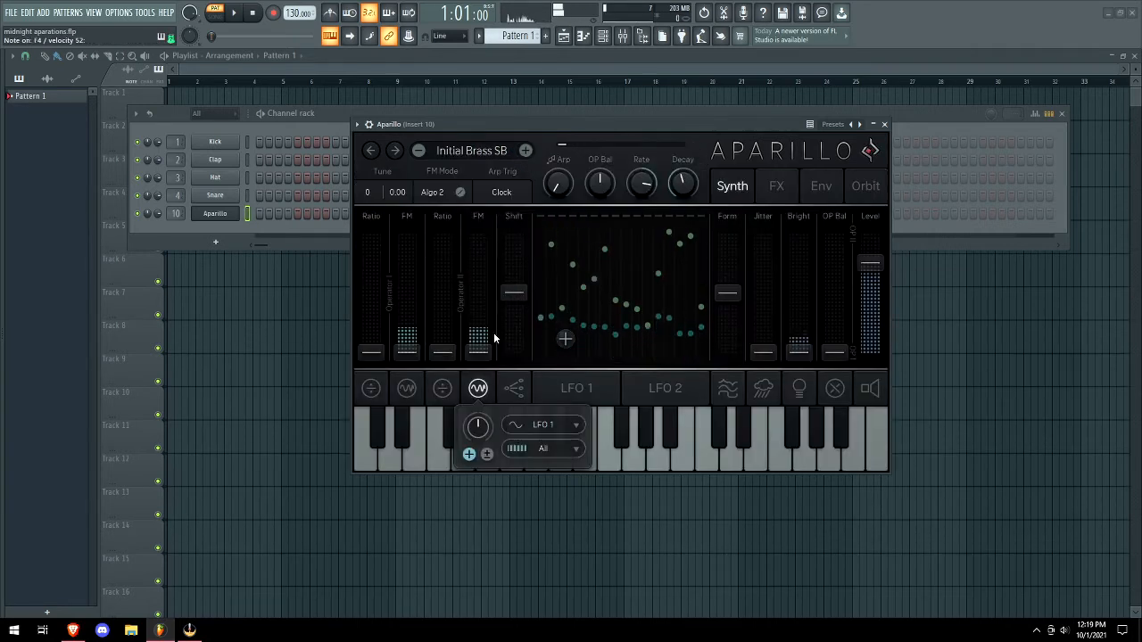
left_click(525, 153)
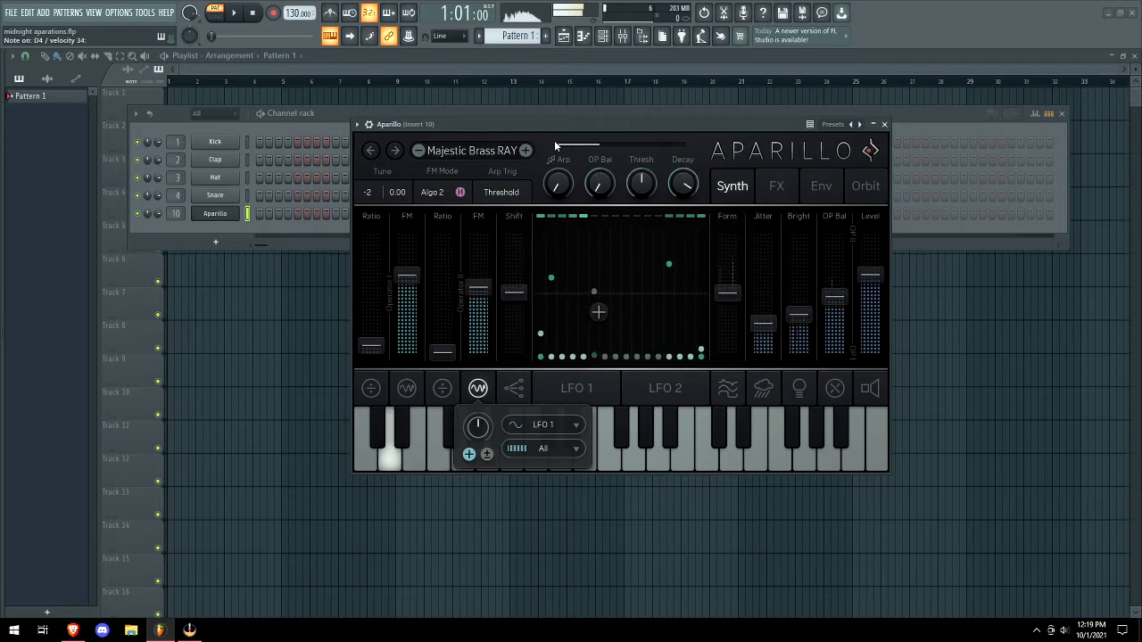
left_click(524, 152)
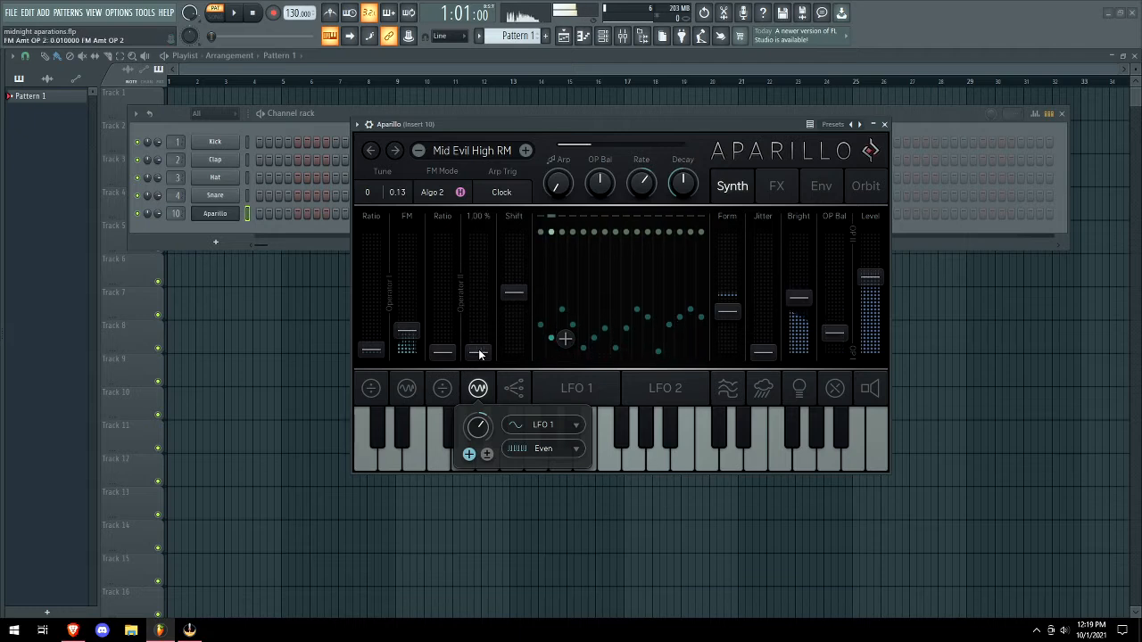
Raise operator 2's FM amount and ratio, then move on to Military Burial DF.
left_click_drag(479, 351, 479, 288)
left_click_drag(441, 353, 457, 297)
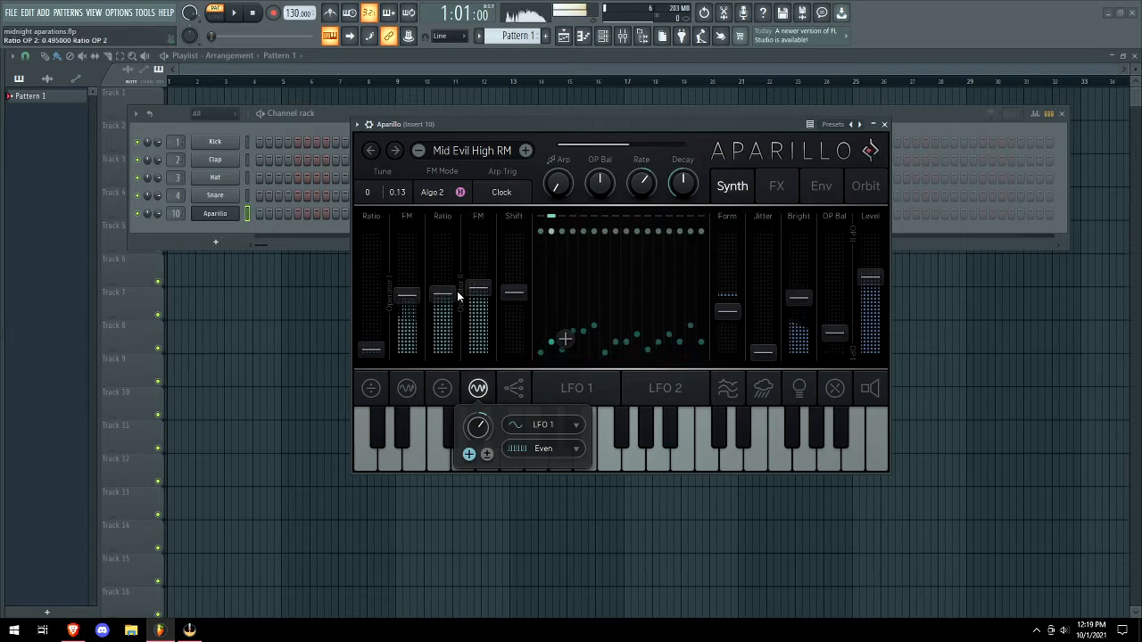
left_click(526, 150)
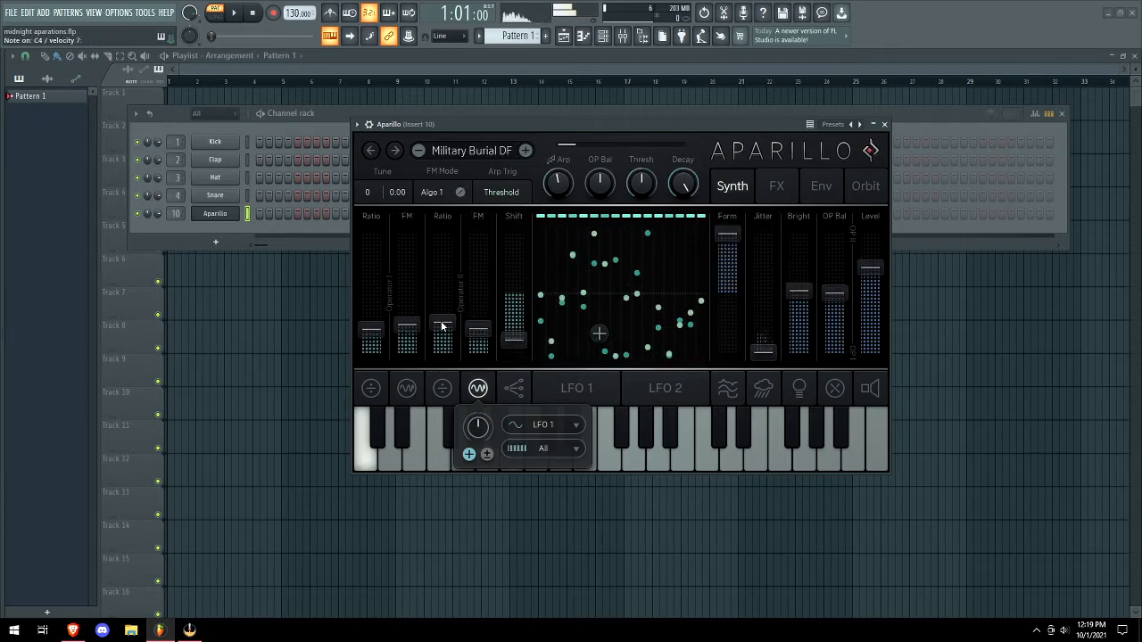
left_click(536, 425)
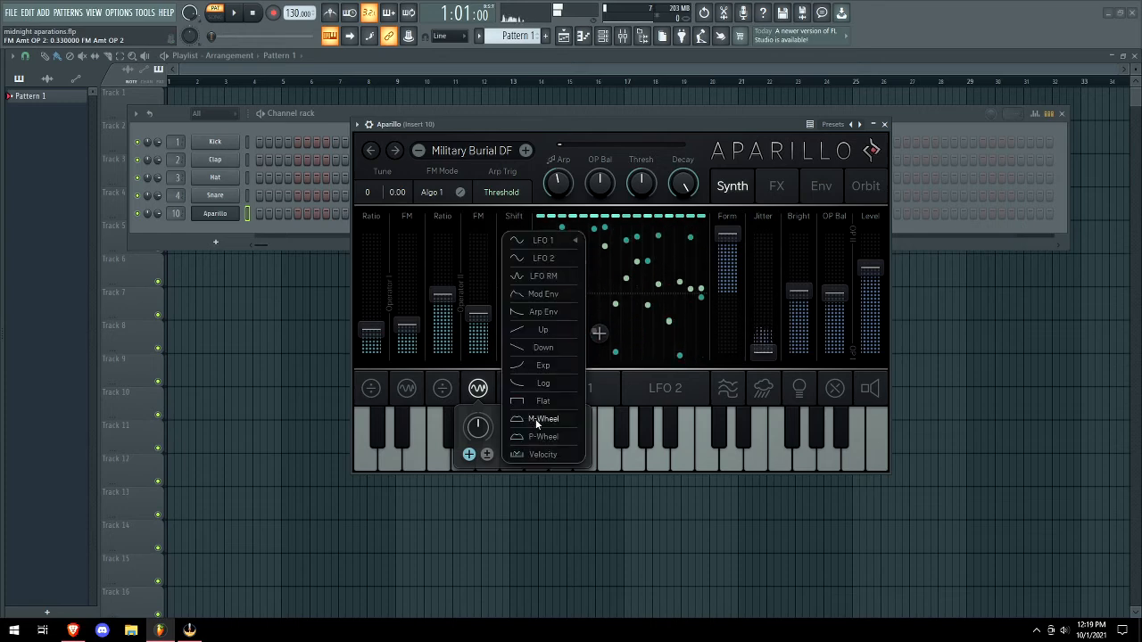
left_click(545, 258)
Step through Nest EV, Noisy Brass SB, Oncomer SB and Panama Horn SB to PandorasBrass MA.
left_click(526, 150)
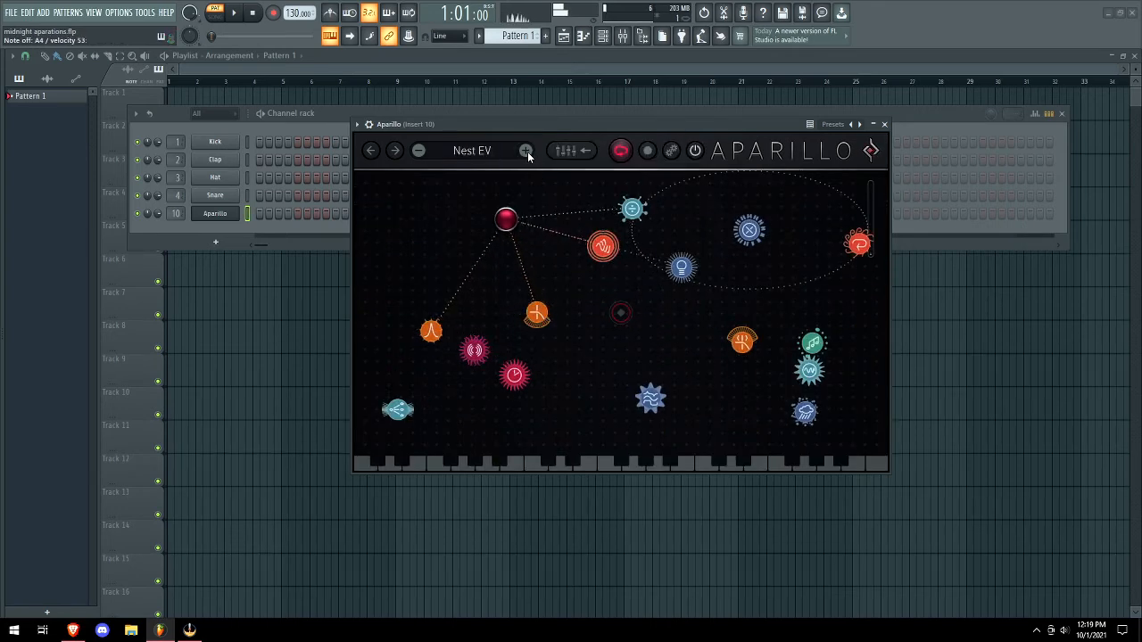
left_click(525, 150)
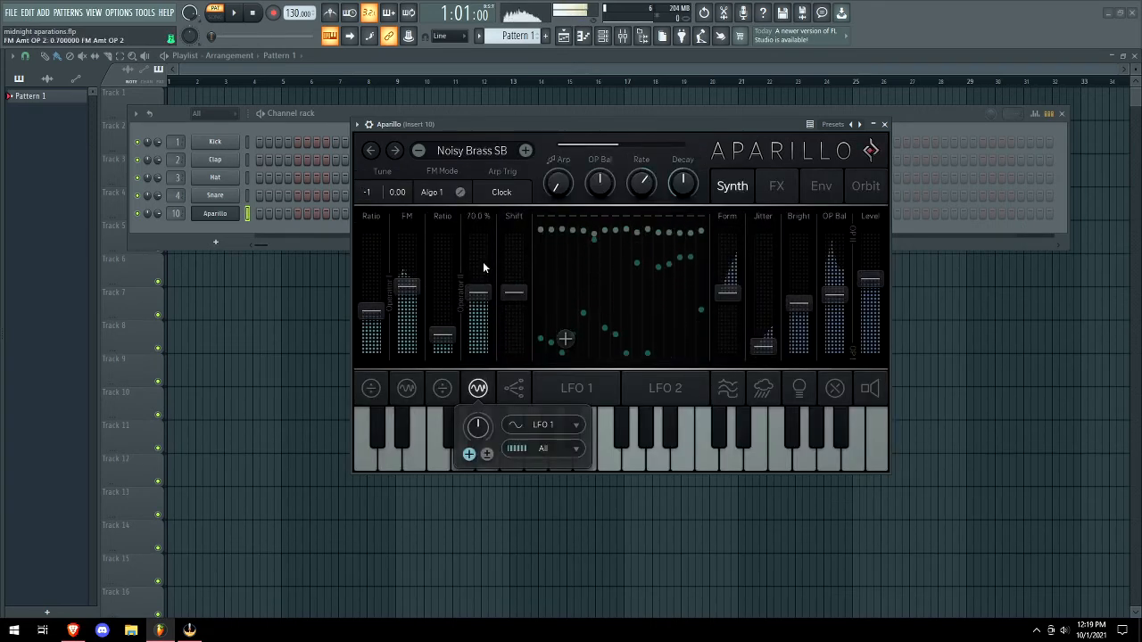
left_click(526, 150)
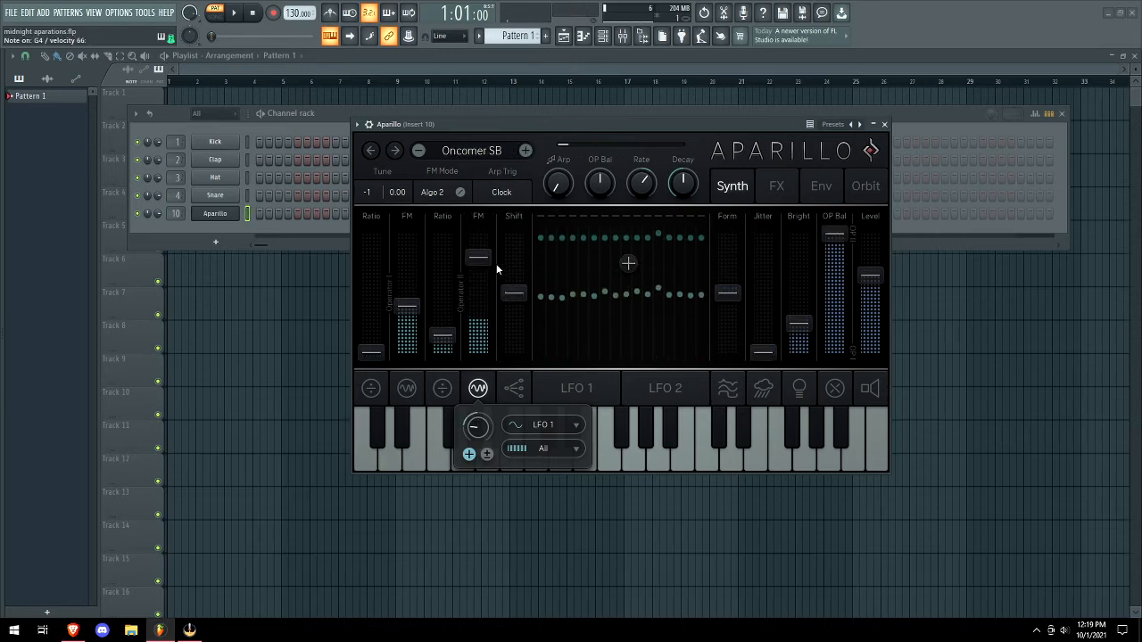
left_click(525, 152)
left_click(497, 155)
mouse_move(457, 272)
left_click(525, 151)
left_click(526, 152)
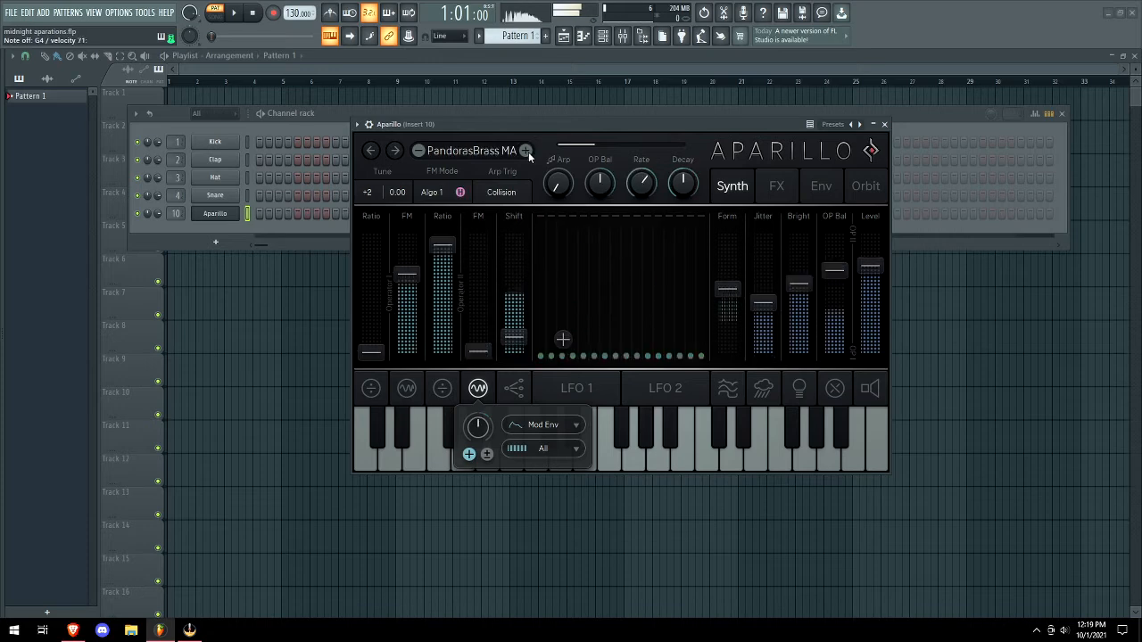
left_click(525, 152)
left_click(495, 157)
Load Heavy Thinker SB from the preset browser and step forward to HollowGround SB.
mouse_move(463, 244)
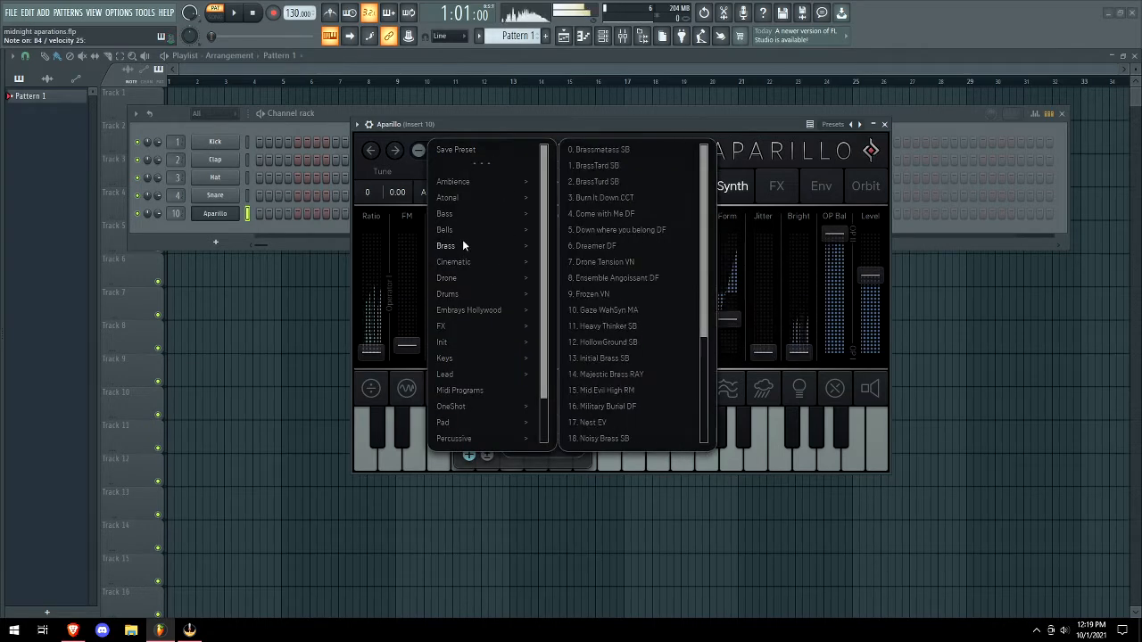
left_click(610, 327)
left_click(528, 152)
left_click(482, 153)
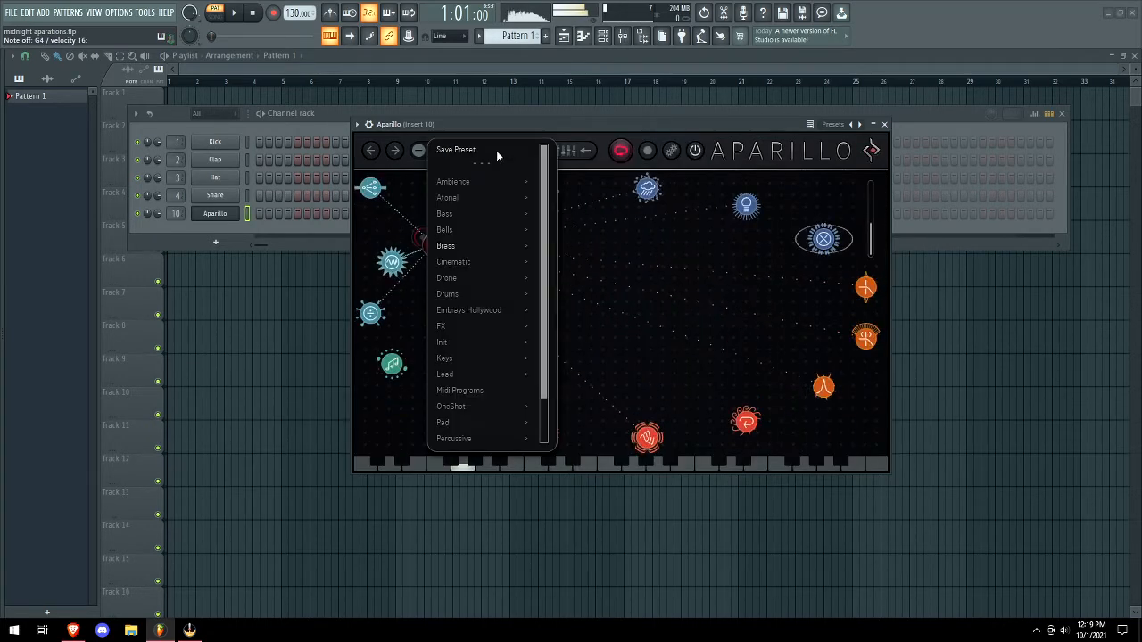
left_click(654, 157)
left_click(670, 150)
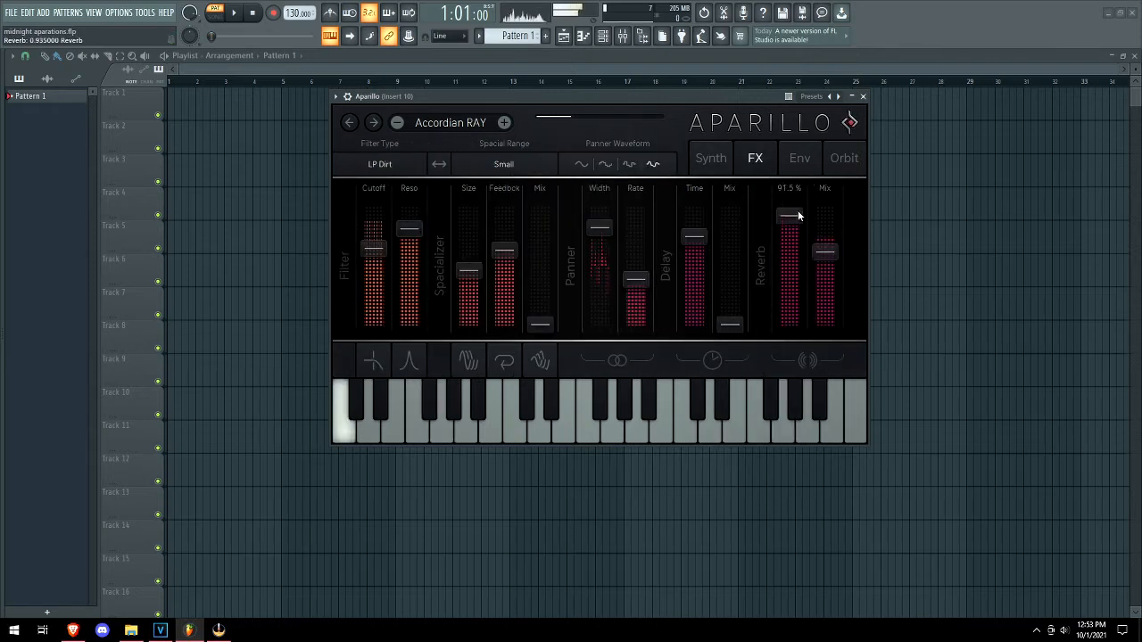
Shorten reverb time to 73.0 %, raise the delay mix, and max the spacializer mix.
left_click_drag(797, 215, 790, 278)
left_click_drag(728, 326, 698, 264)
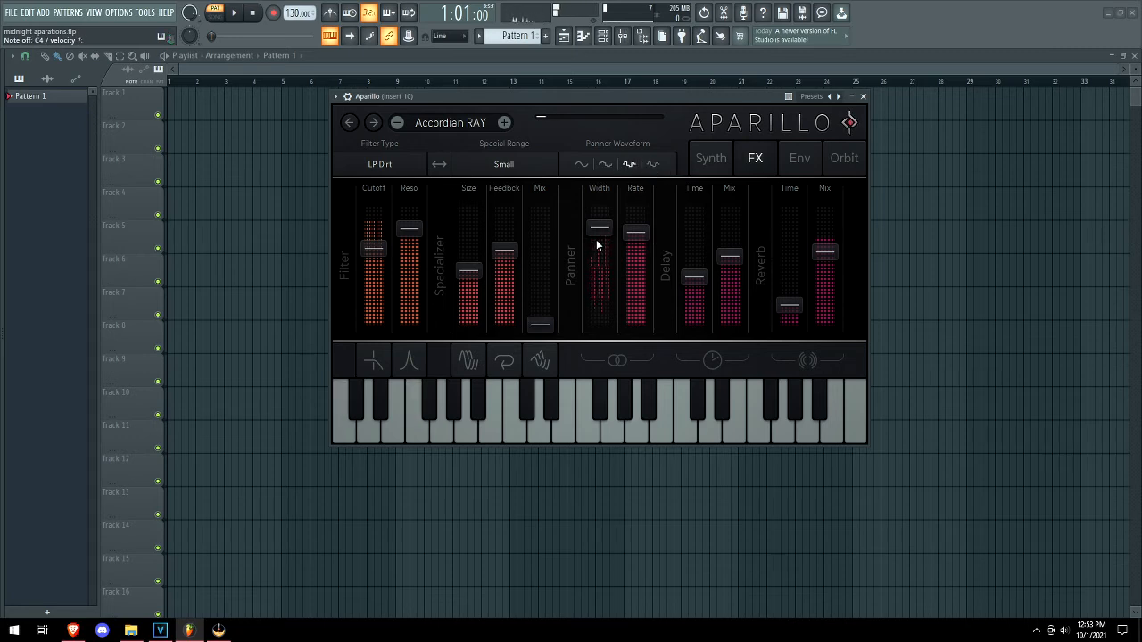
left_click_drag(541, 325, 516, 160)
Raise spacializer feedback and pitch, trying Pitch and Sync ranges before settling on Medium.
left_click(517, 165)
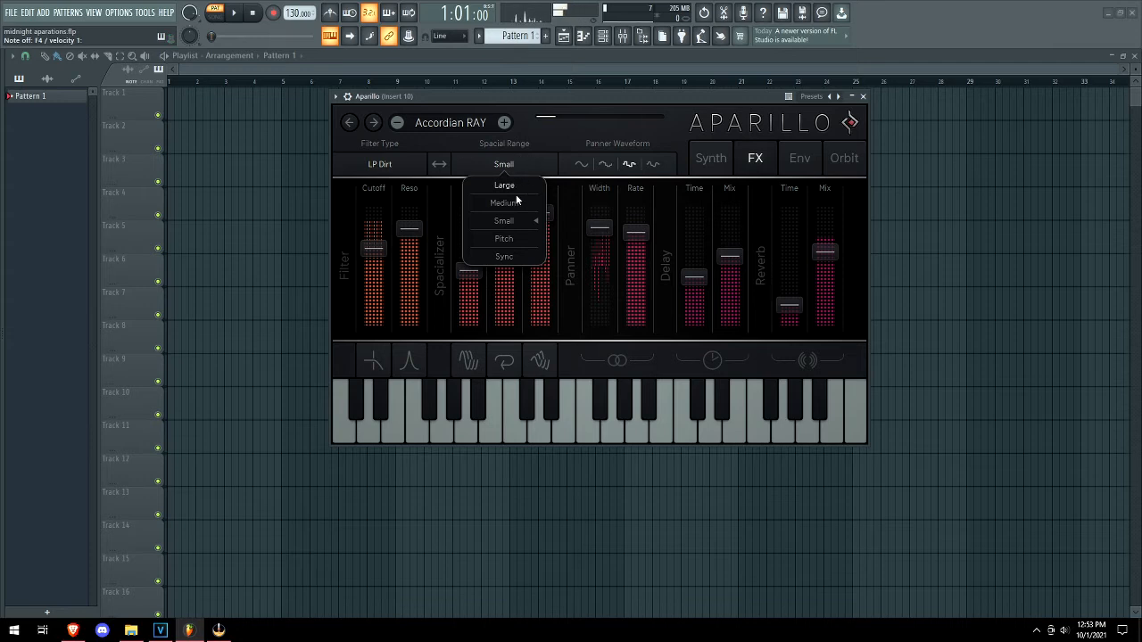
left_click(503, 170)
left_click(518, 236)
left_click_drag(500, 254, 509, 222)
left_click_drag(465, 265, 508, 210)
left_click(521, 166)
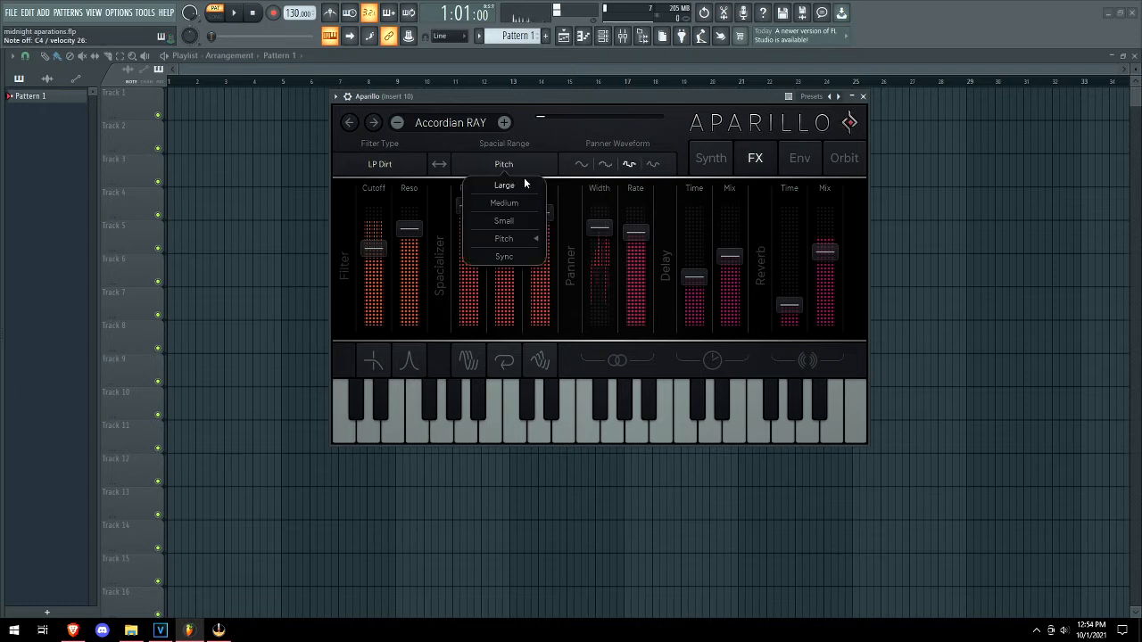
left_click(499, 257)
left_click(511, 165)
left_click(505, 204)
Set the filter to Comb with resonance 0.135 and a lower cutoff.
left_click_drag(409, 254, 408, 308)
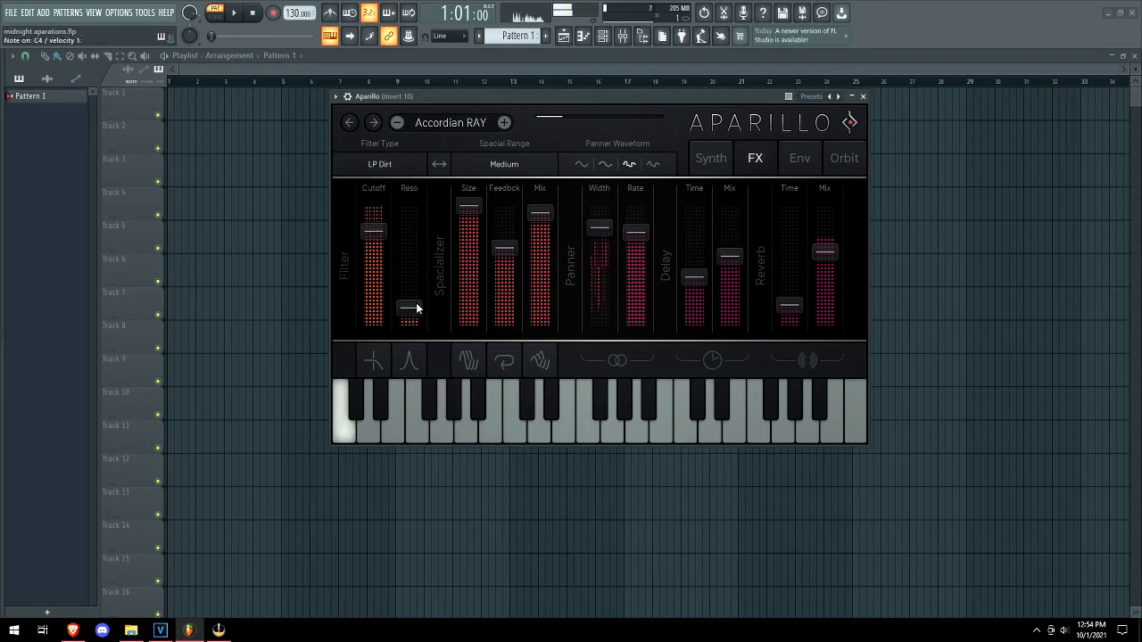
left_click(384, 165)
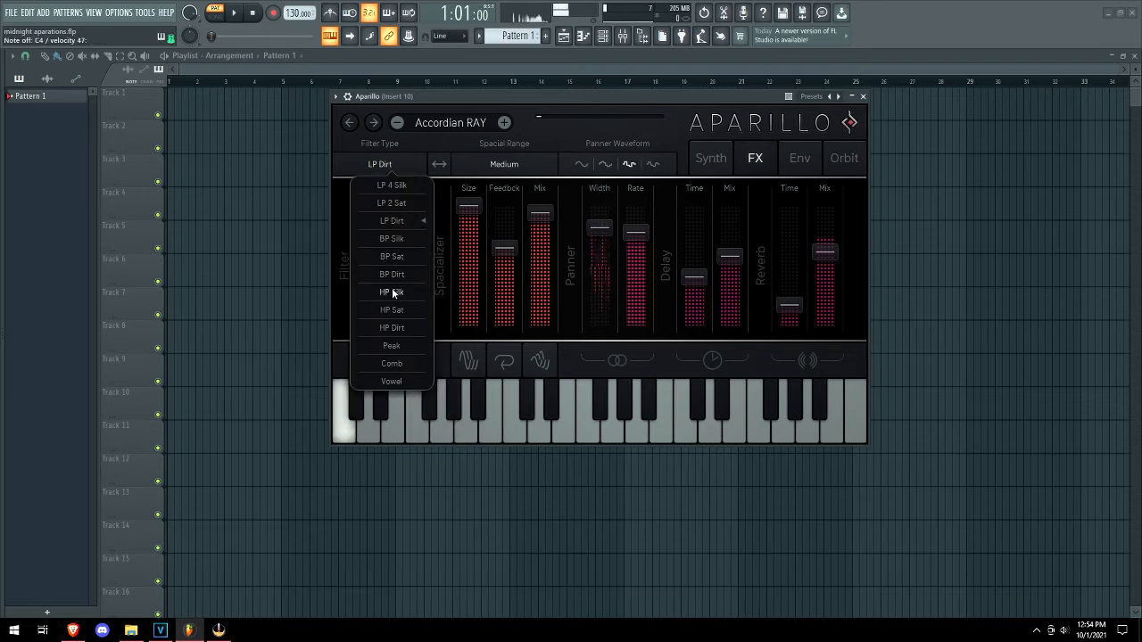
left_click(382, 364)
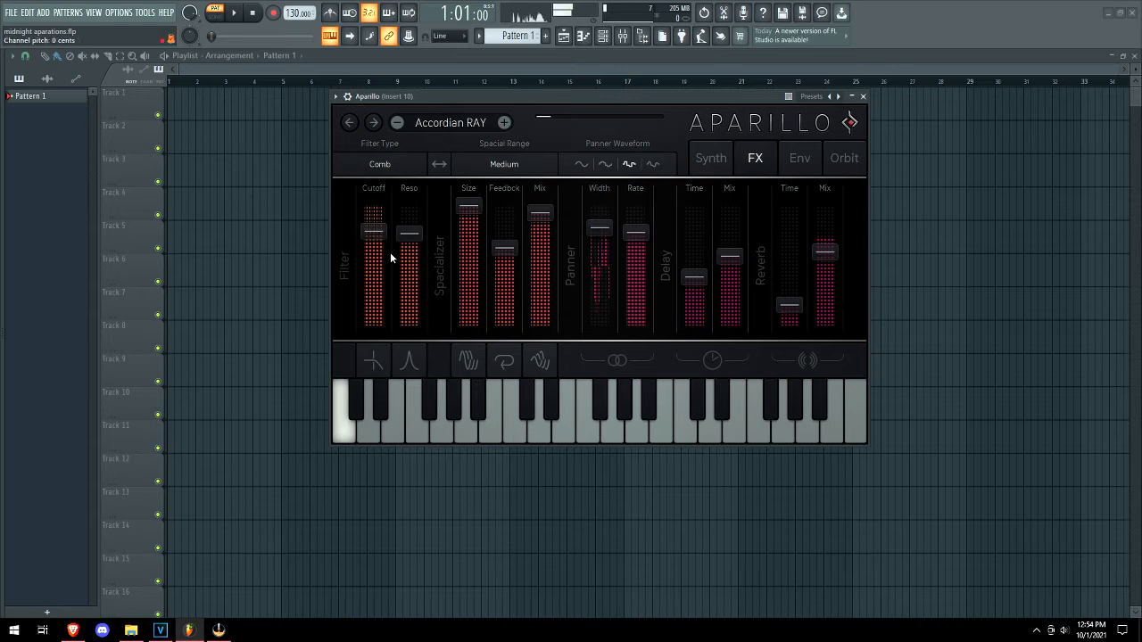
left_click(373, 306)
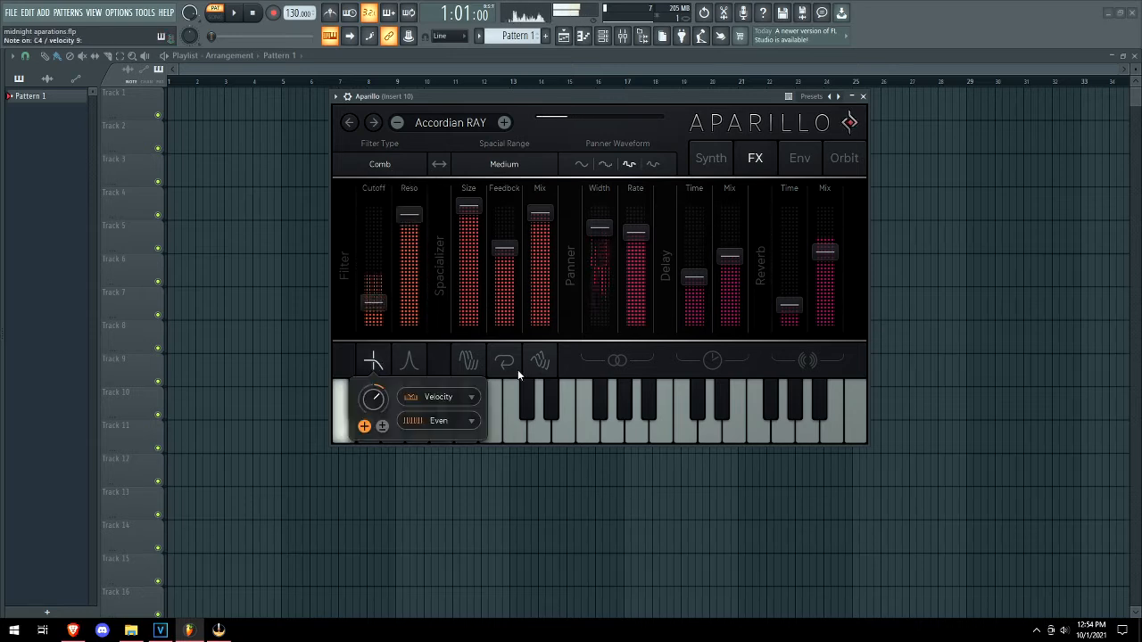
mouse_move(541, 362)
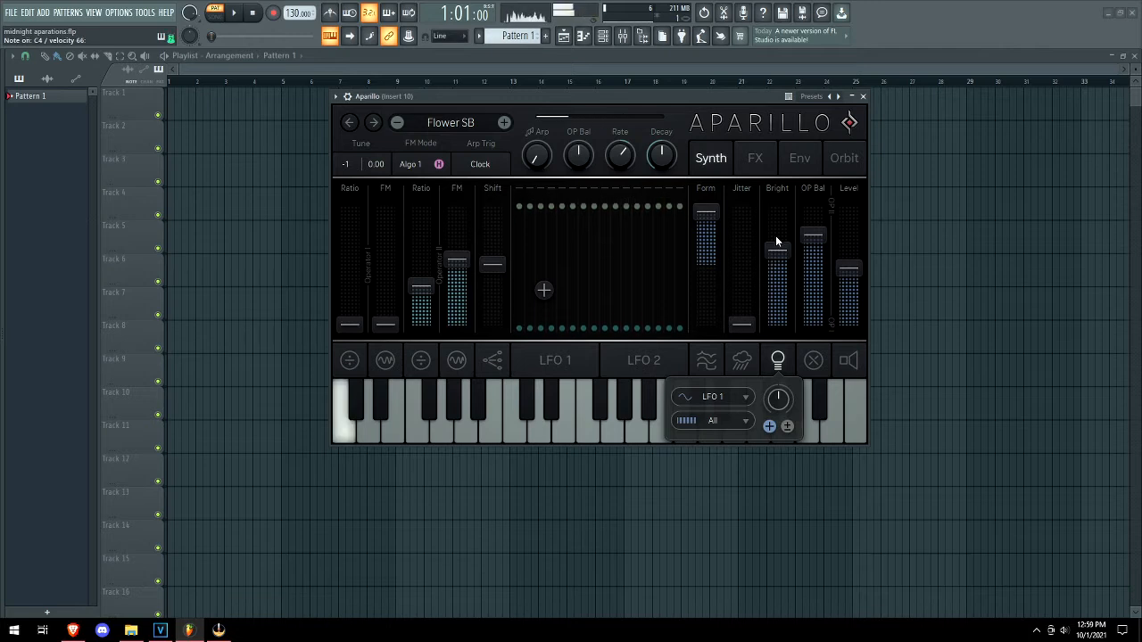
Keep amplifier attack at minimum and lower the modulation envelope's attack and sustain.
left_click(799, 160)
left_click_drag(723, 315, 710, 285)
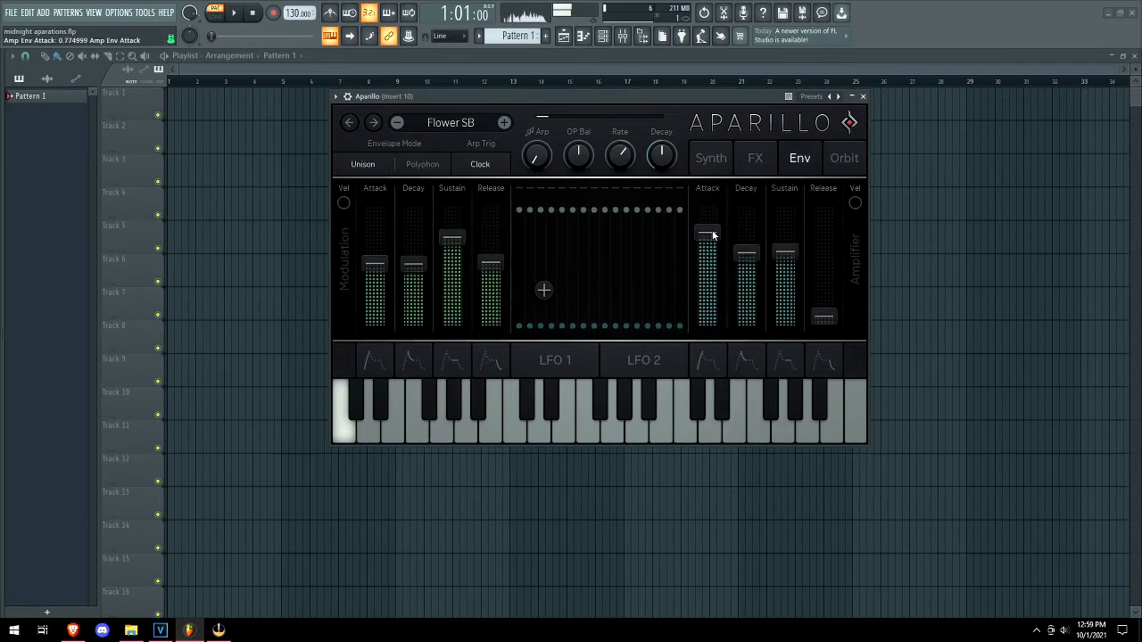
left_click_drag(712, 234, 709, 326)
left_click_drag(374, 281, 375, 321)
left_click_drag(438, 246, 427, 284)
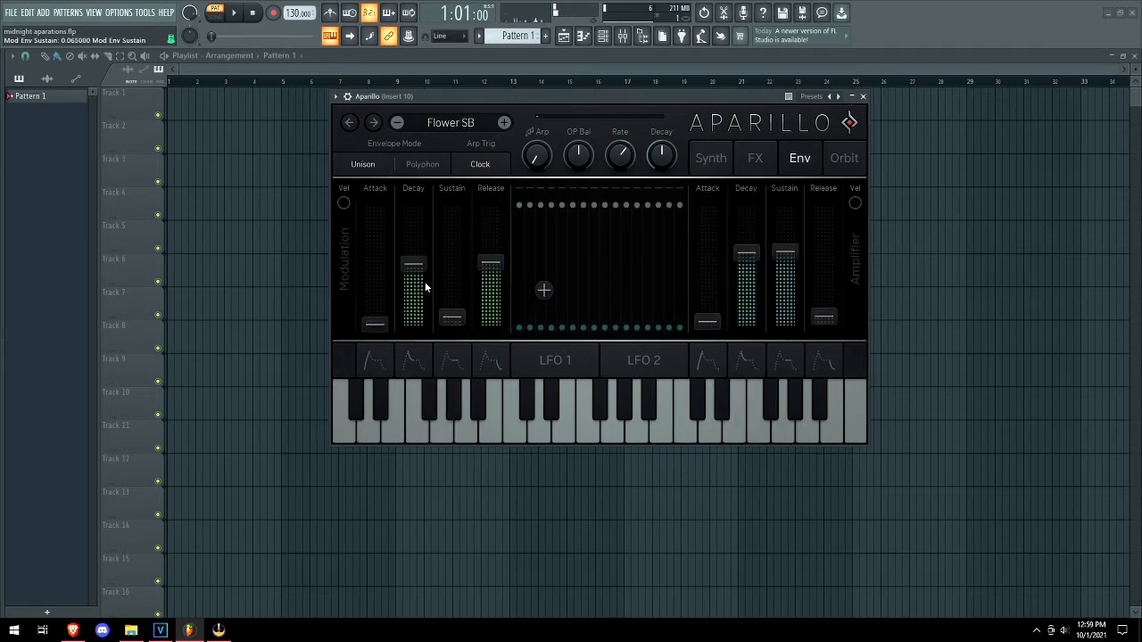
left_click_drag(490, 263, 491, 237)
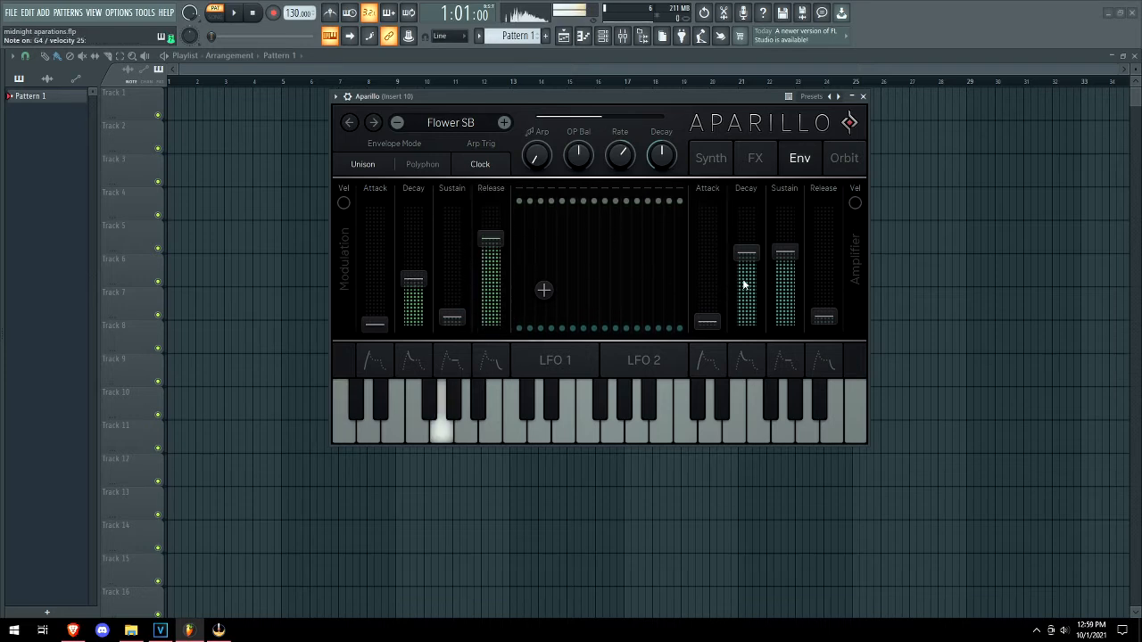
Shorten amplifier decay and release, set sustain to mid level, then raise Jitter.
left_click_drag(746, 254, 775, 328)
left_click_drag(785, 253, 824, 325)
left_click_drag(746, 322, 747, 271)
left_click_drag(785, 325, 752, 305)
left_click(718, 160)
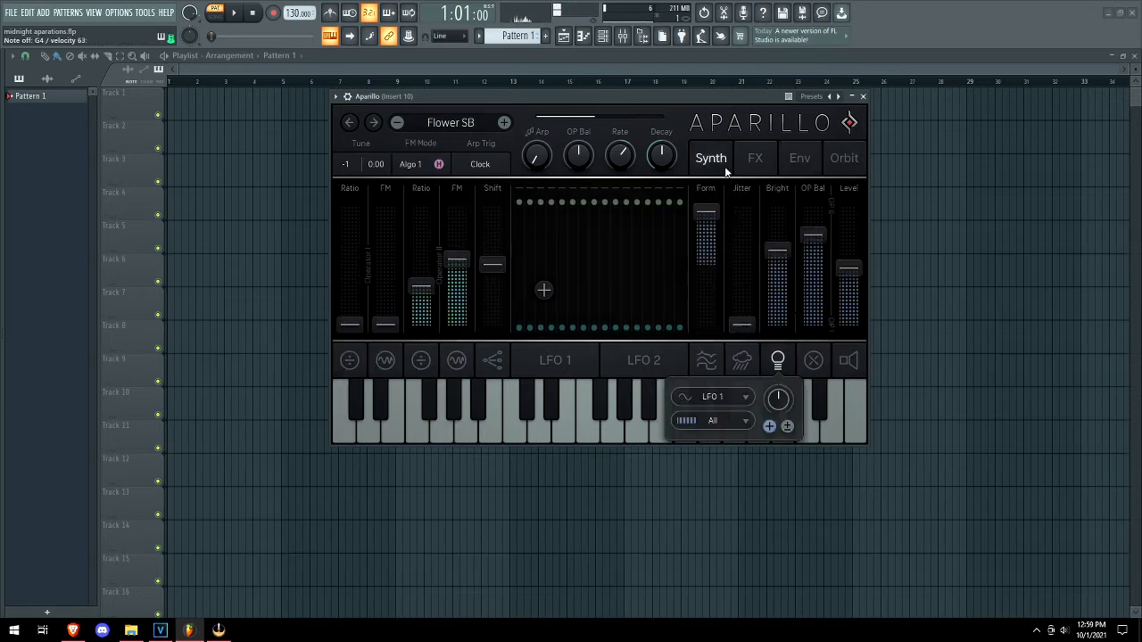
left_click_drag(748, 321, 777, 301)
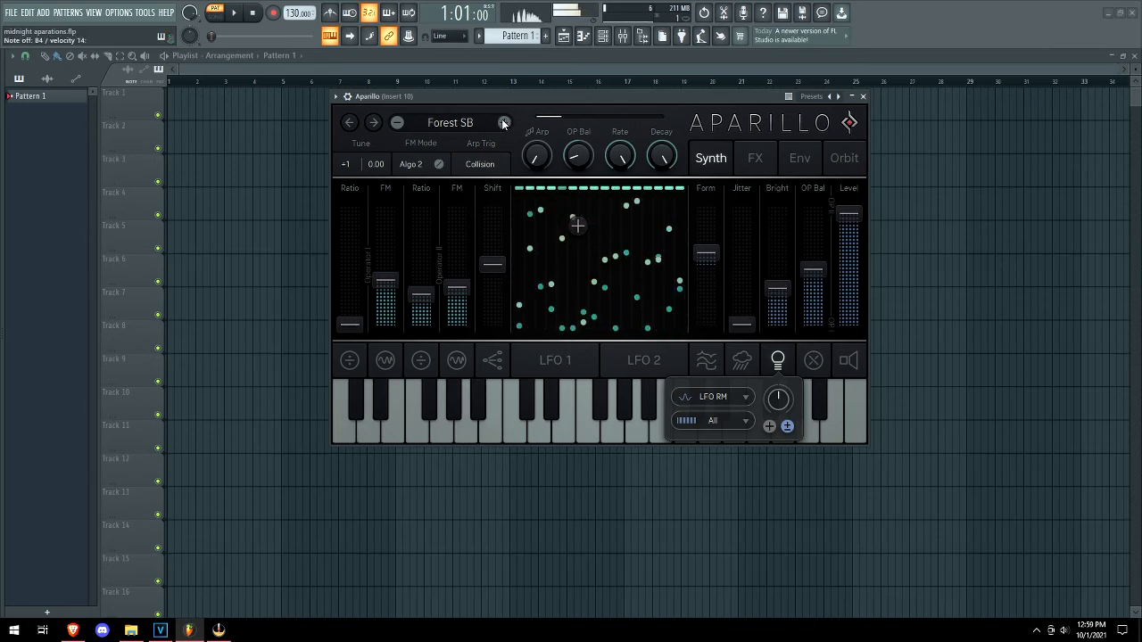
Advance one preset, then load the Farfisamo CCT pad preset from the preset browser.
left_click(504, 123)
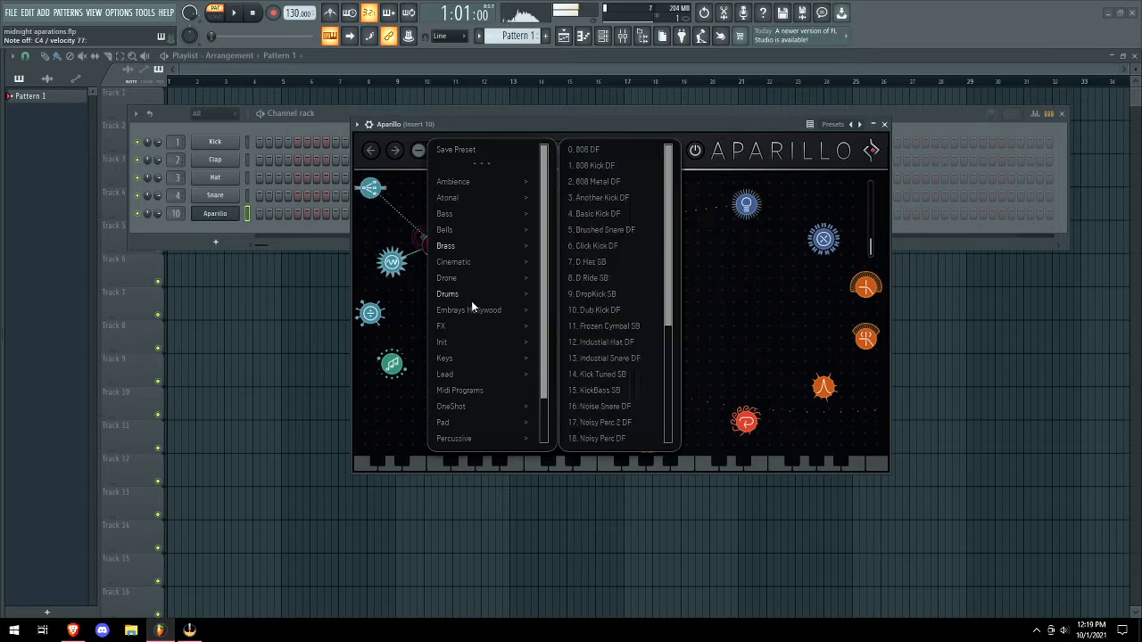
mouse_move(463, 421)
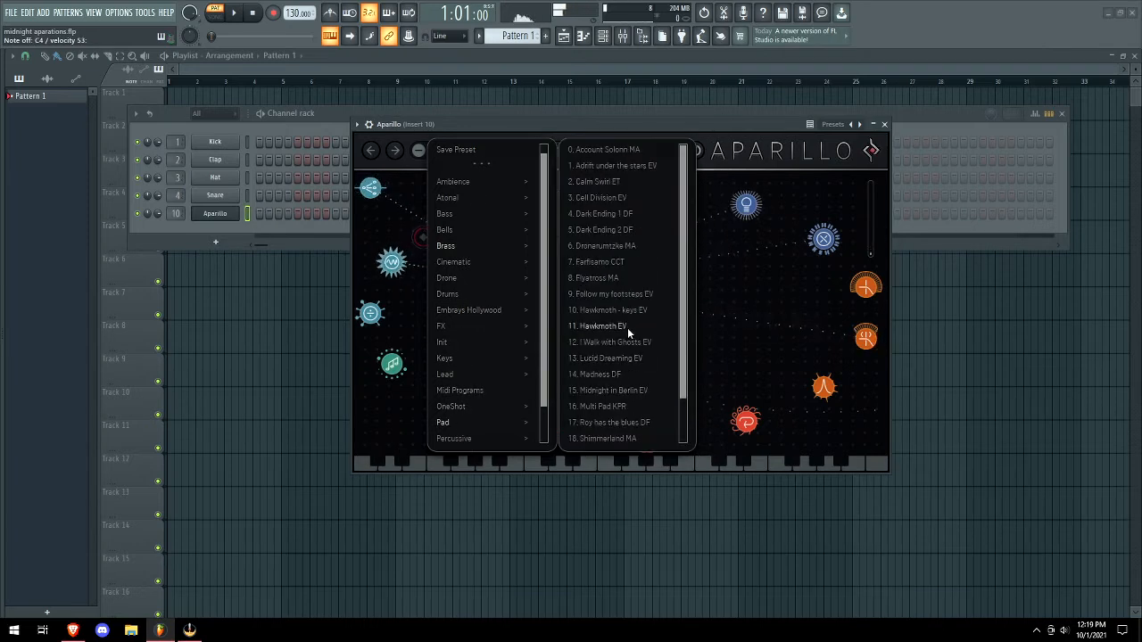
left_click(615, 263)
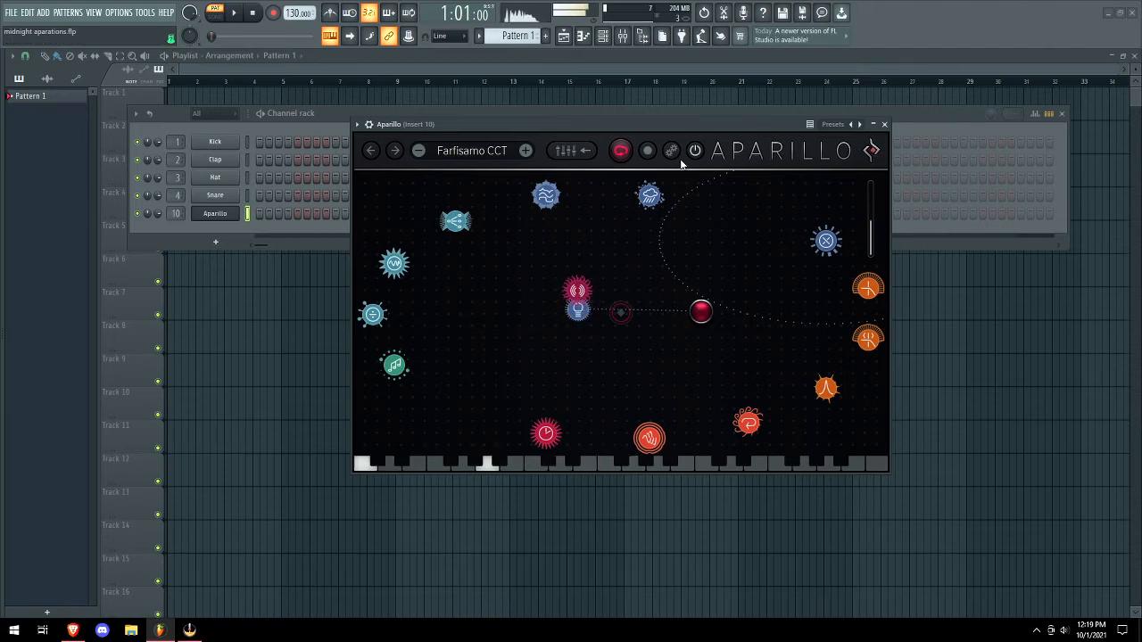
Audition six presets in a row with the next-preset arrow, including Chips RM and Digi Pluck RM.
left_click(526, 150)
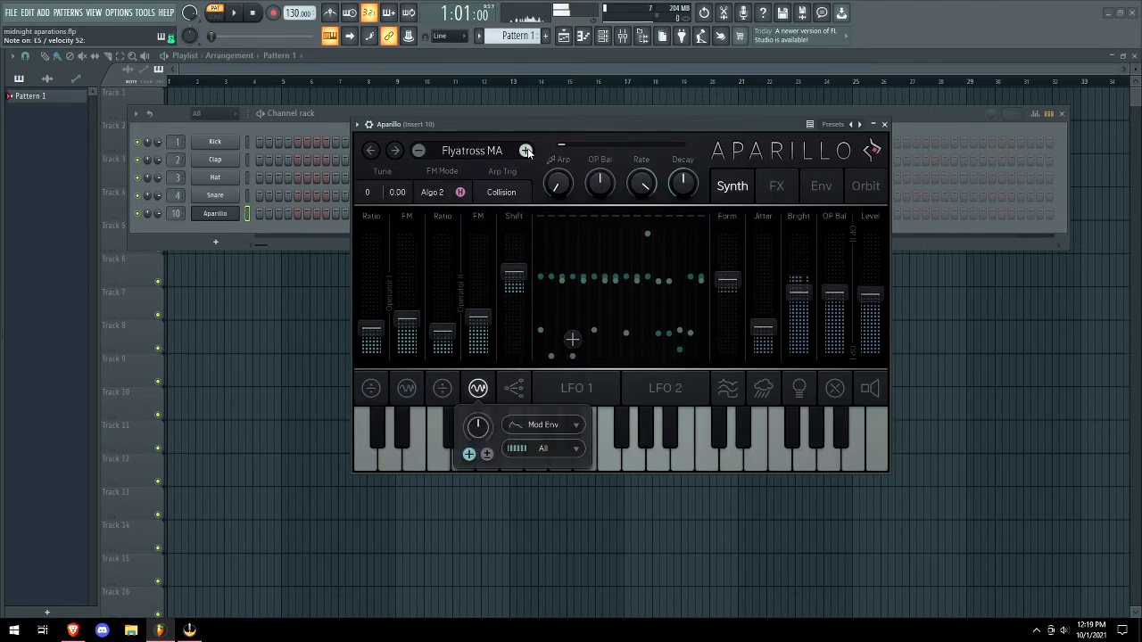
left_click(527, 151)
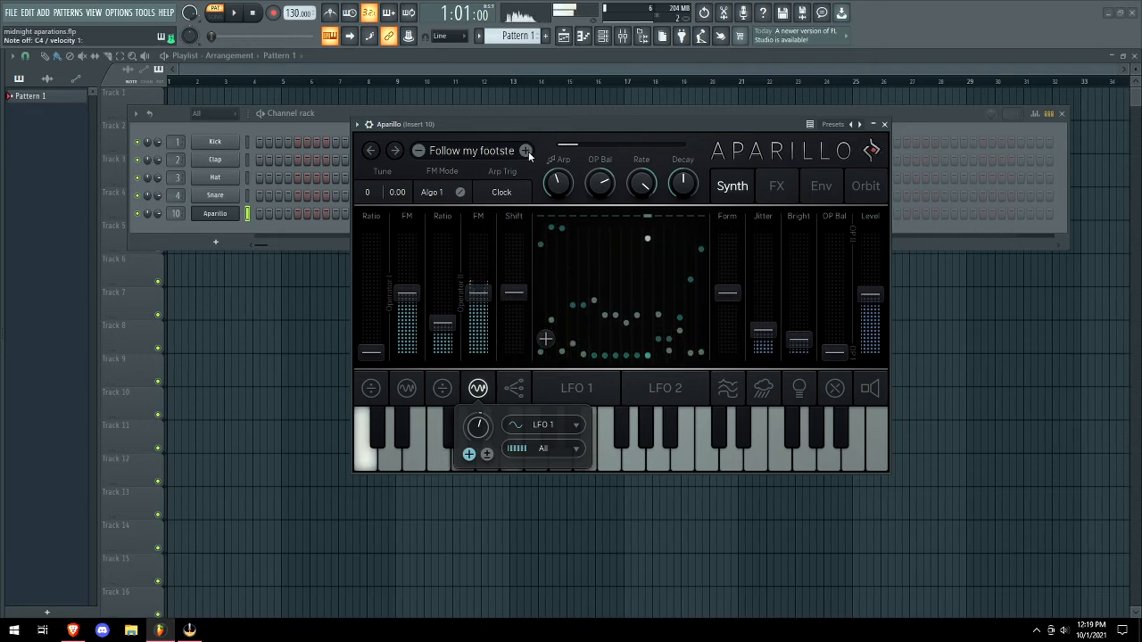
left_click(526, 151)
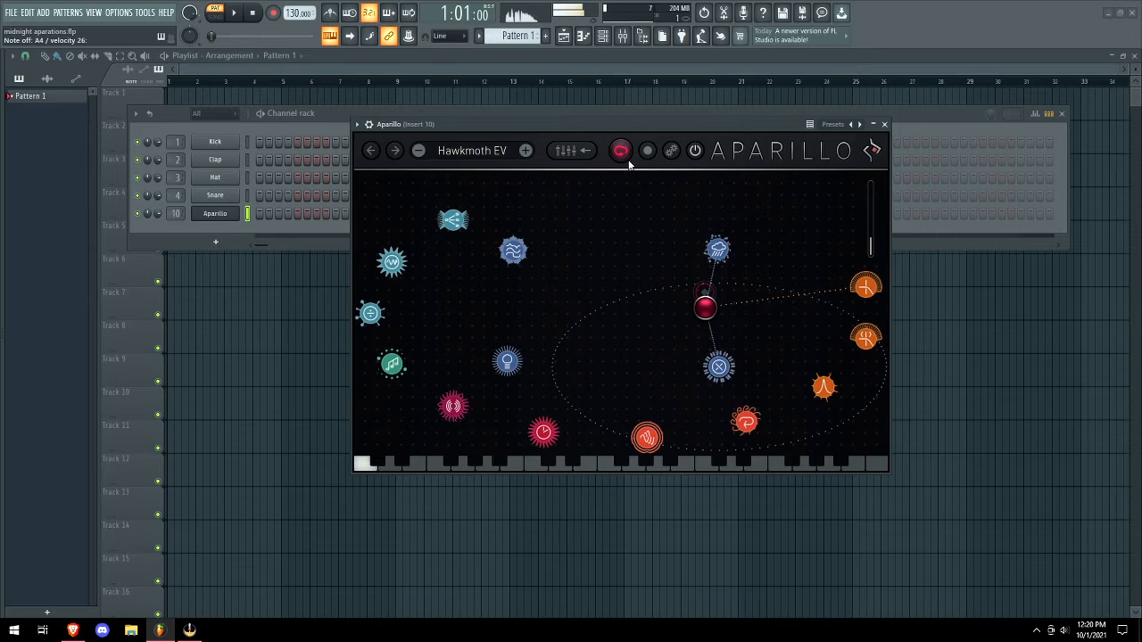
left_click(527, 151)
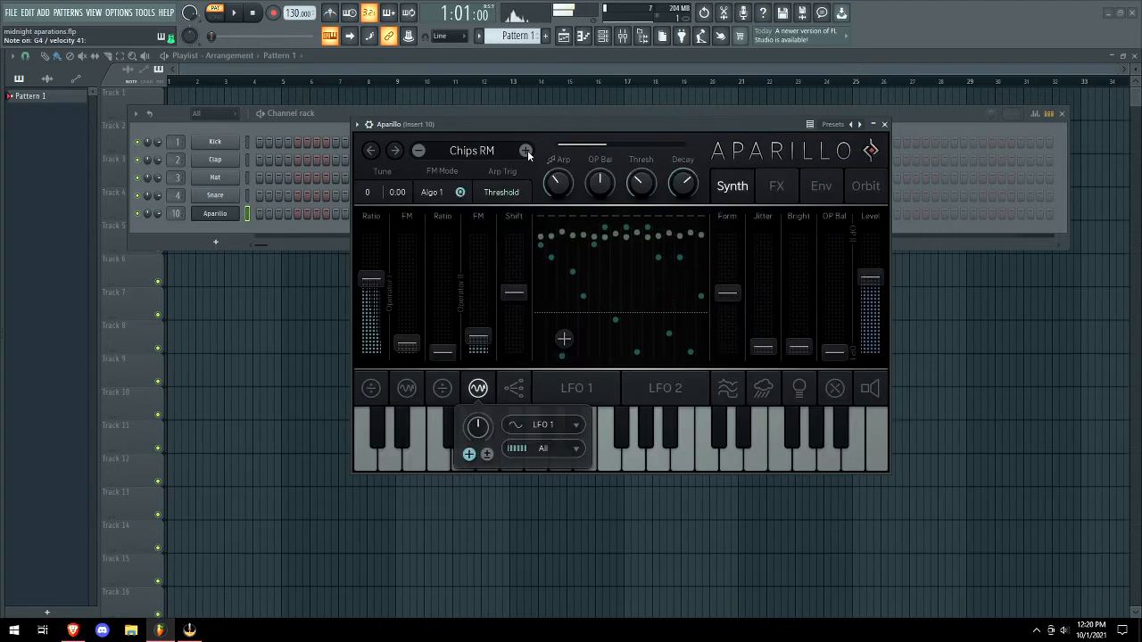
left_click(527, 150)
left_click(527, 150)
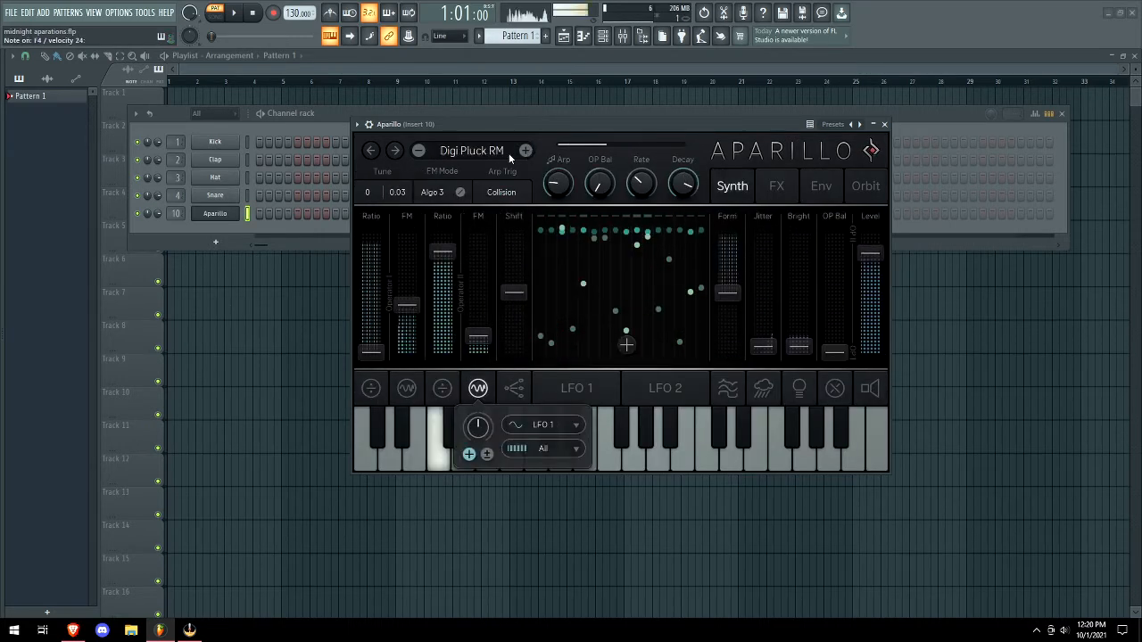
Load the Jewels KPR percussive preset from the preset browser.
left_click(527, 150)
mouse_move(505, 440)
left_click(602, 410)
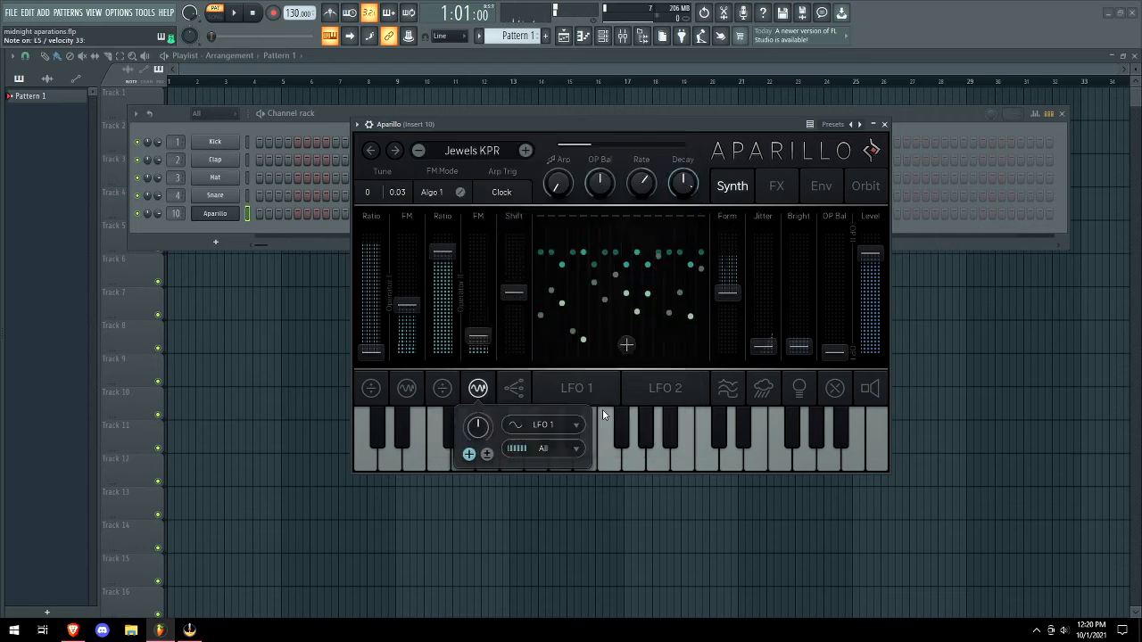
Audition three more presets such as Mouth Beats DF, then load Seq > Arguing Creatures DF.
left_click(526, 150)
left_click(527, 150)
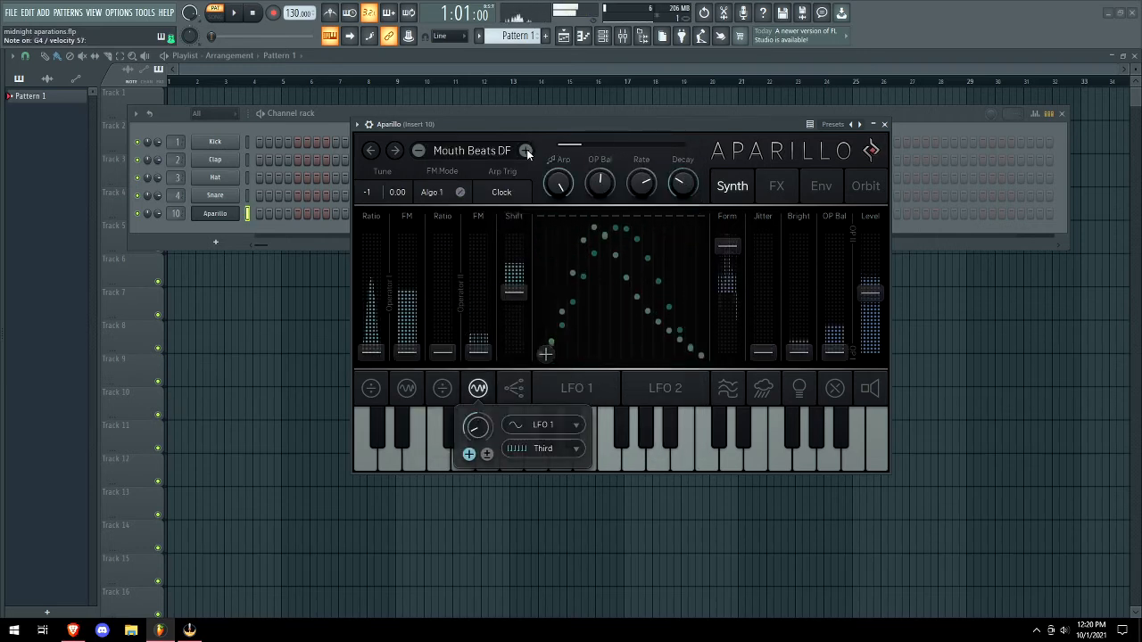
left_click(526, 150)
left_click(514, 151)
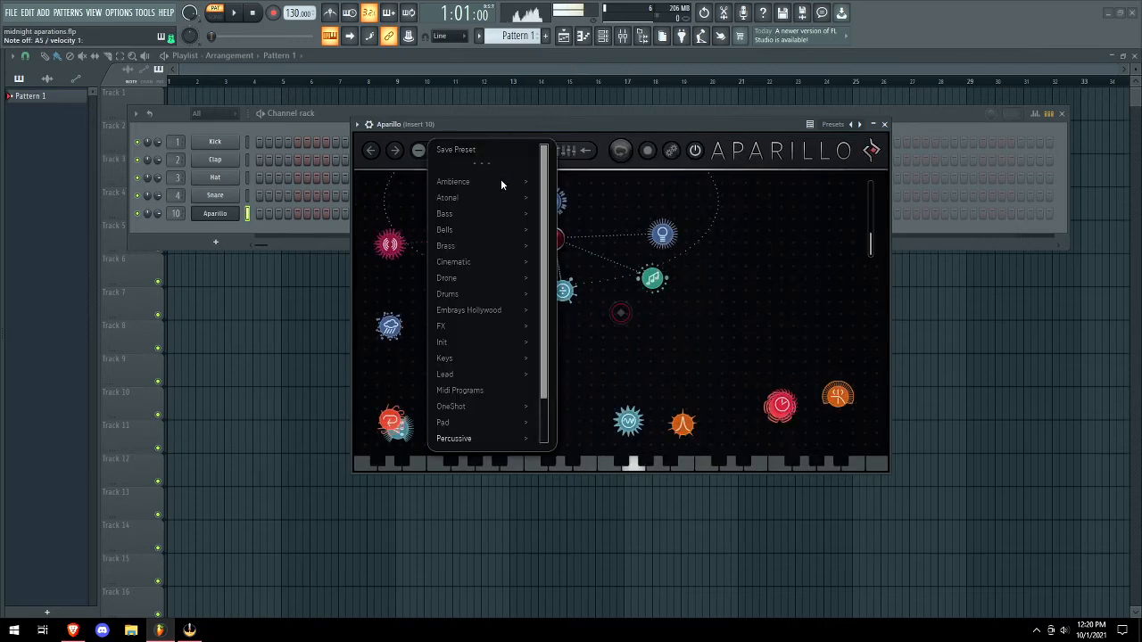
mouse_move(477, 434)
left_click(616, 152)
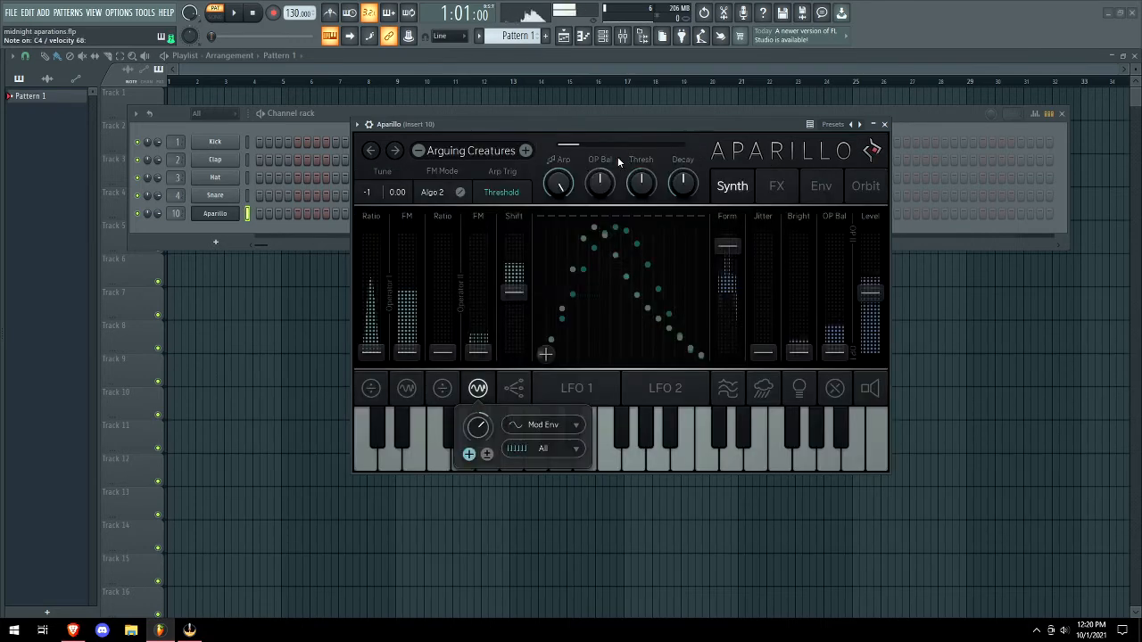
left_click(525, 151)
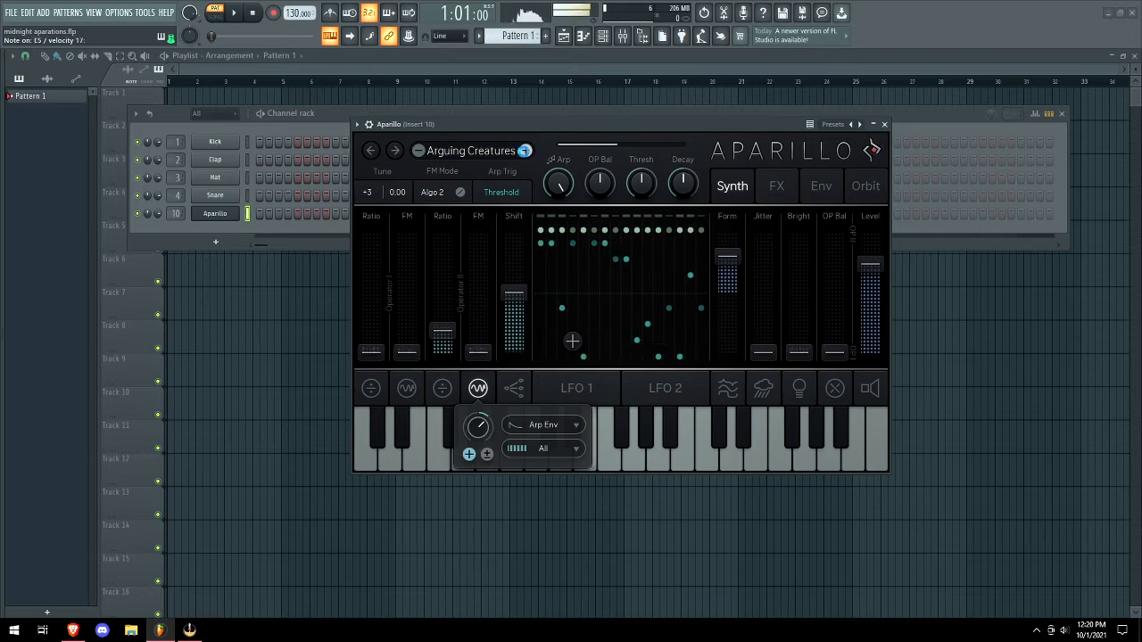
Step ahead through the presets to Berliner DF.
left_click(577, 151)
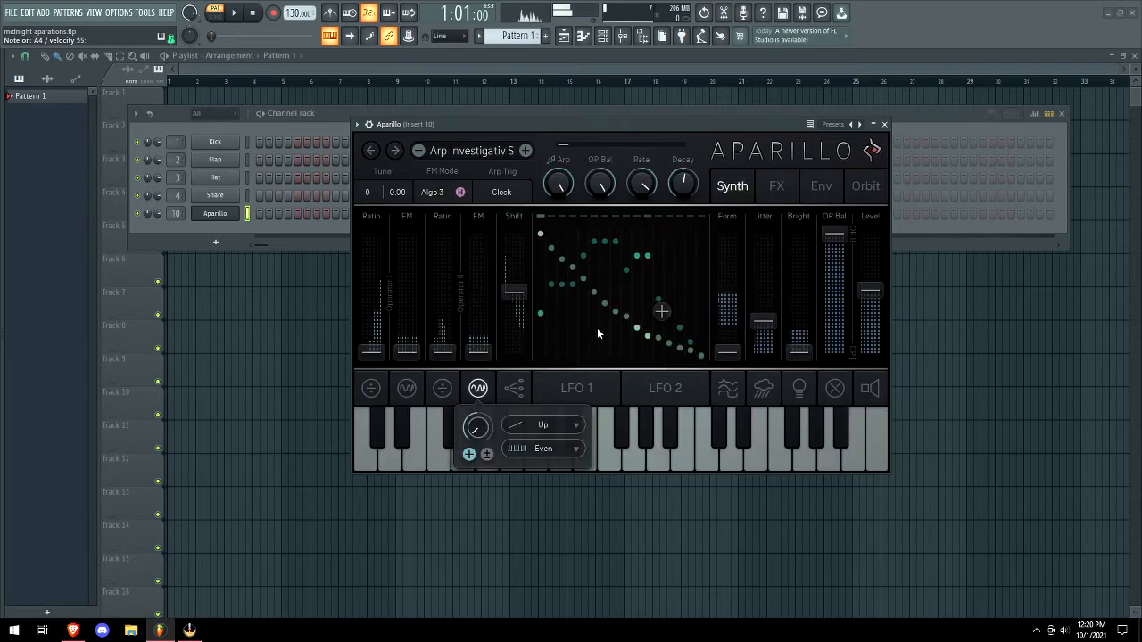
left_click(525, 150)
left_click(525, 150)
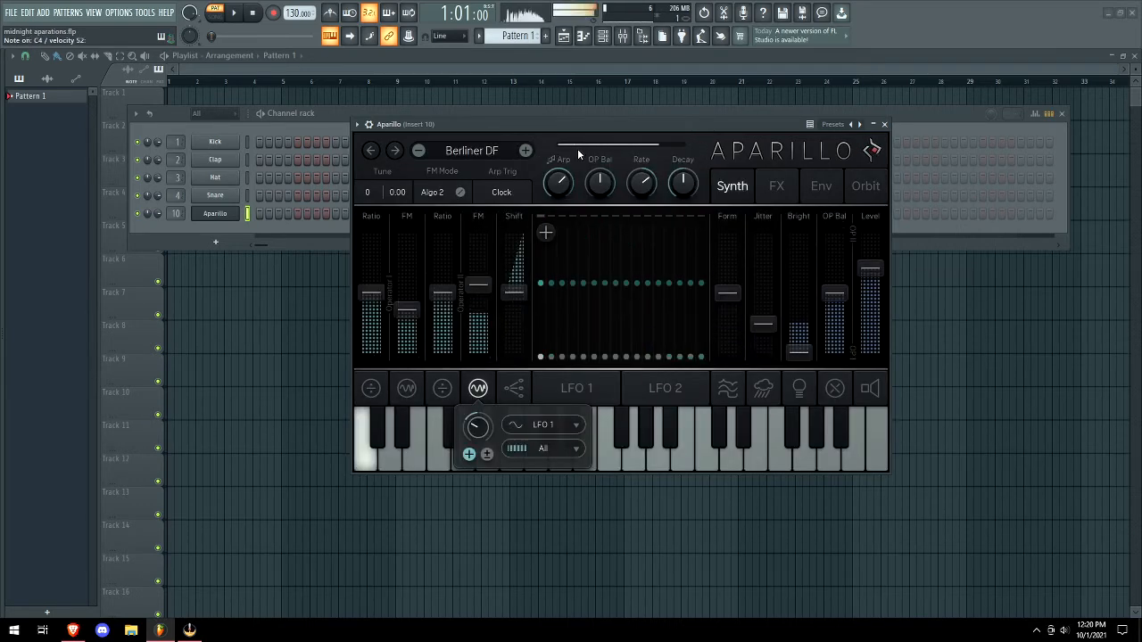
Raise LFO 1 rate jitter, move on to Cinderella SB, and nudge LFO 1 phase back to zero.
left_click(576, 389)
left_click_drag(591, 454, 612, 389)
left_click(527, 151)
left_click_drag(594, 453, 651, 348)
left_click_drag(621, 434, 621, 516)
left_click_drag(680, 438, 675, 388)
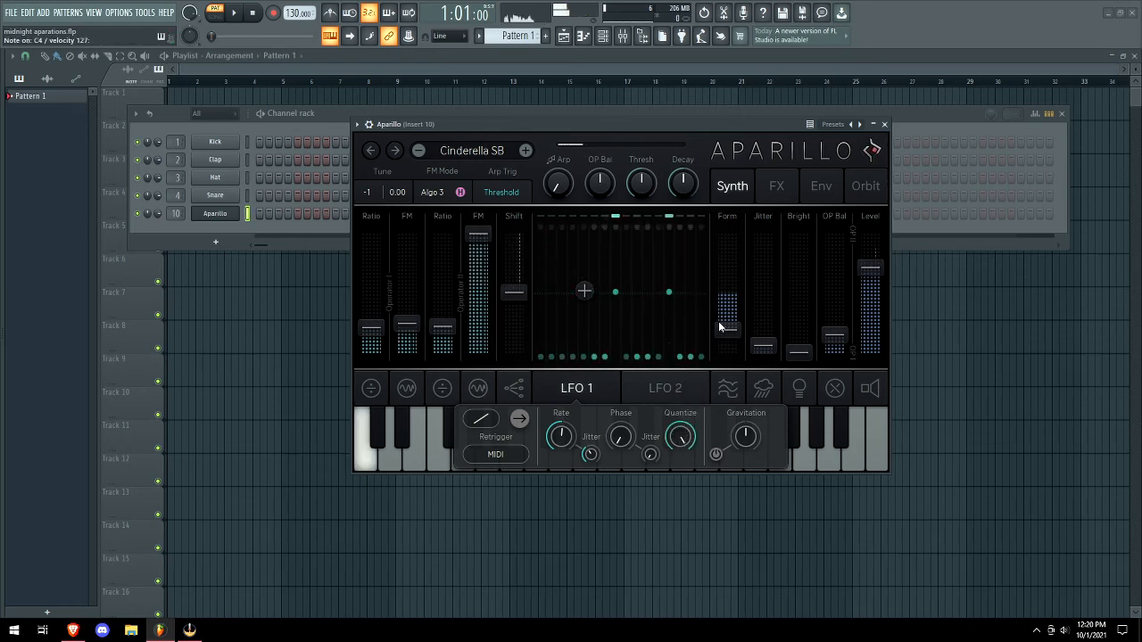
Advance to Cream Arp DF, view LFO 2 and the arpeggiator, then load Dance Pluck DF.
left_click(525, 150)
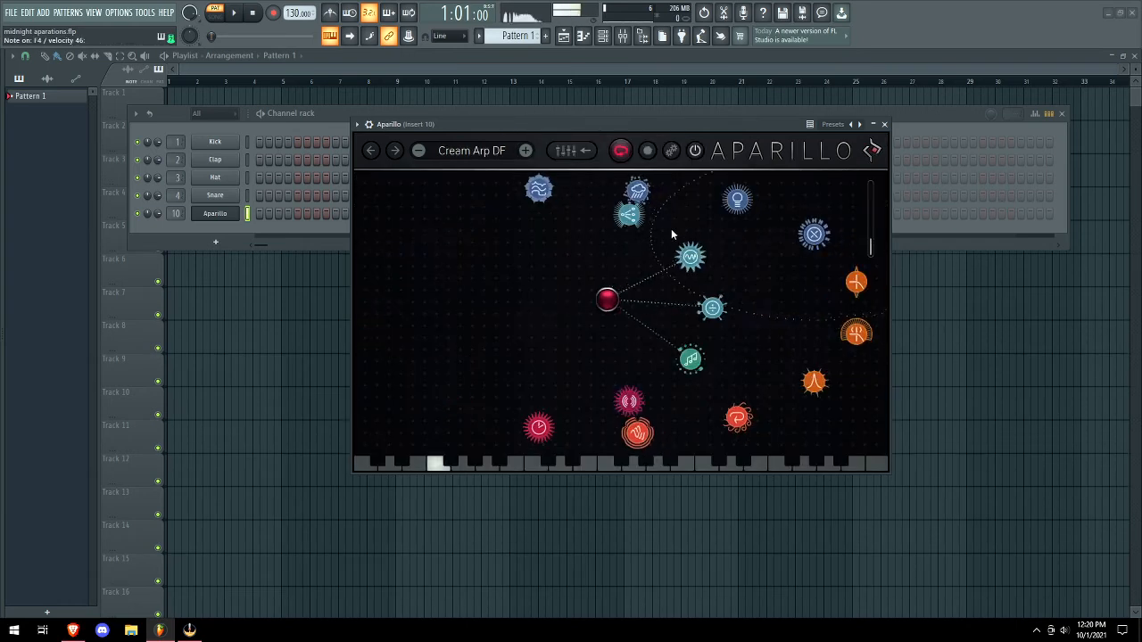
left_click(572, 151)
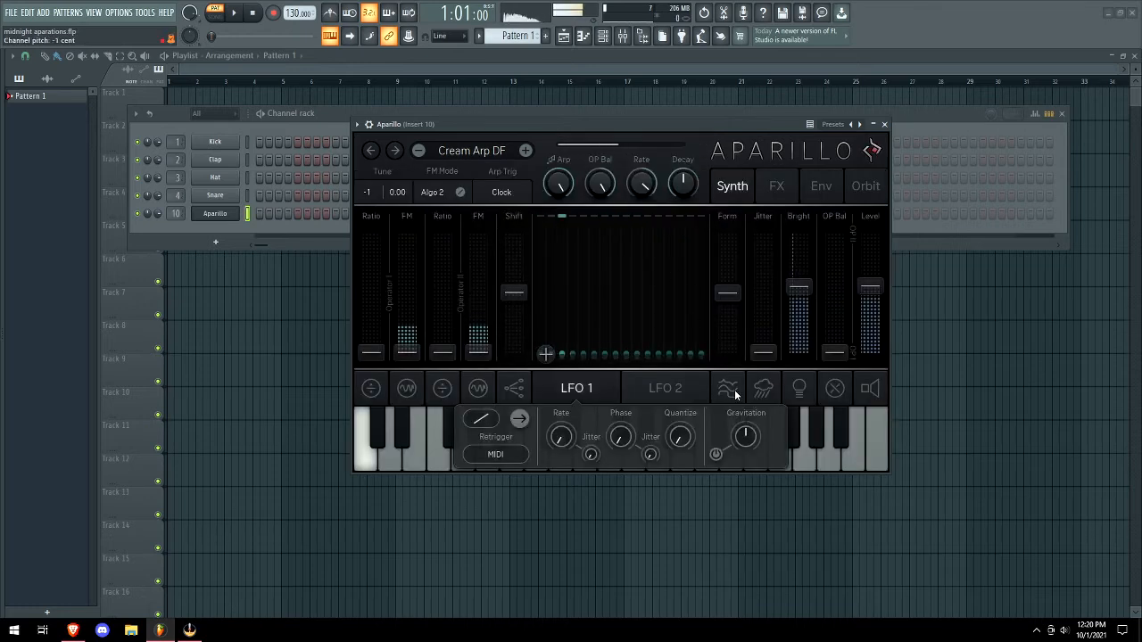
left_click(660, 389)
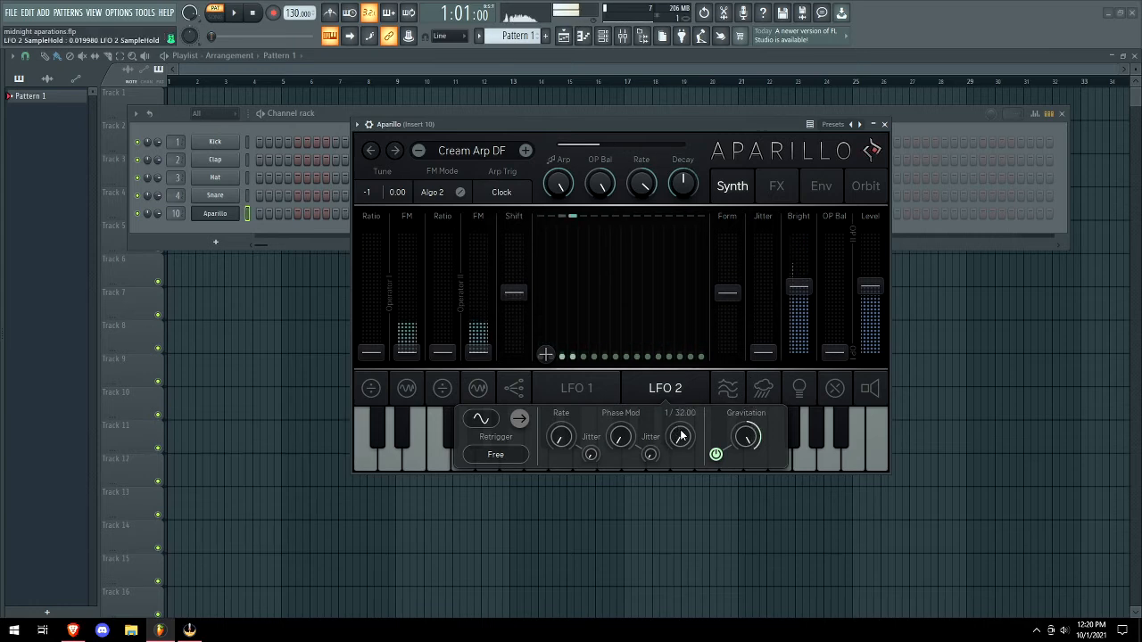
left_click(527, 384)
left_click(526, 150)
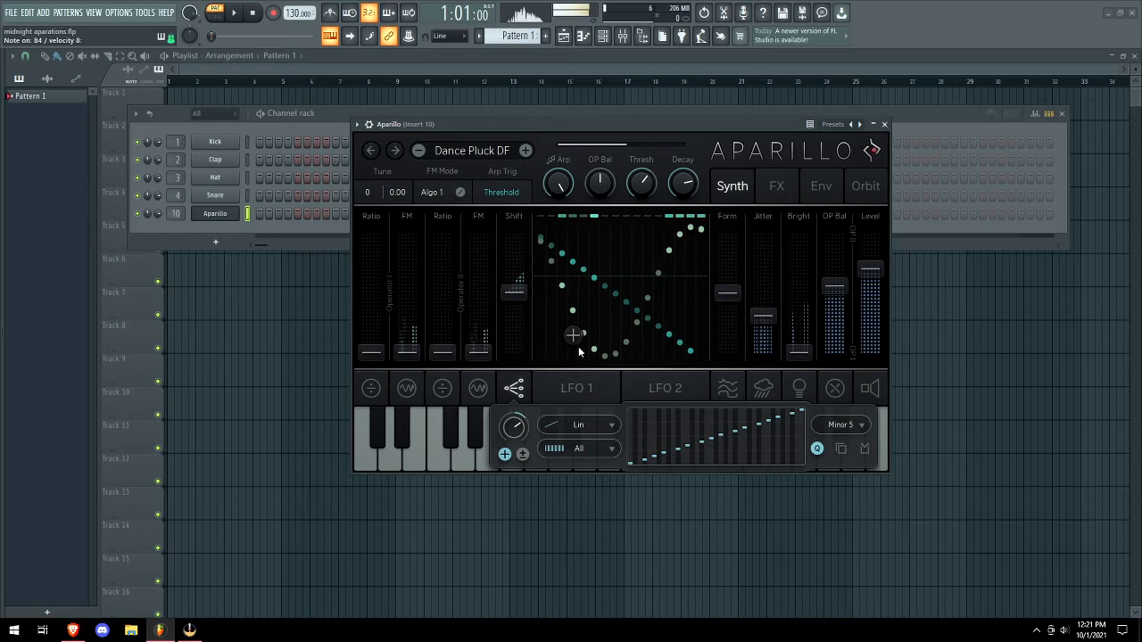
Try the Aug and Dim arp chords and set the shift modulation source to Arp Env.
left_click(859, 428)
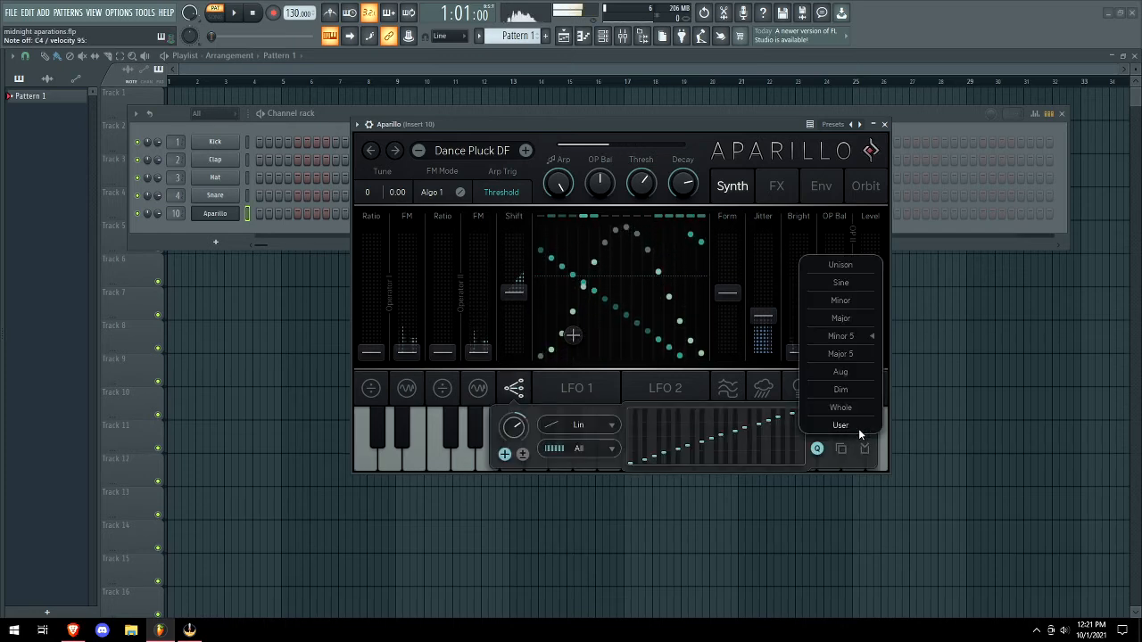
left_click(840, 372)
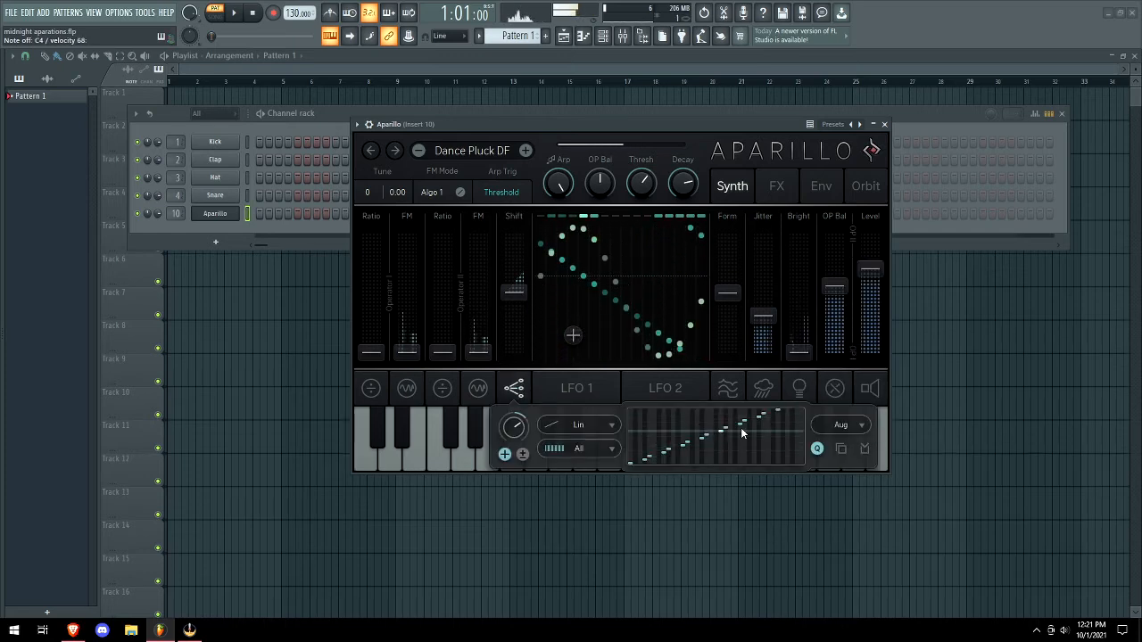
left_click(855, 425)
left_click(841, 389)
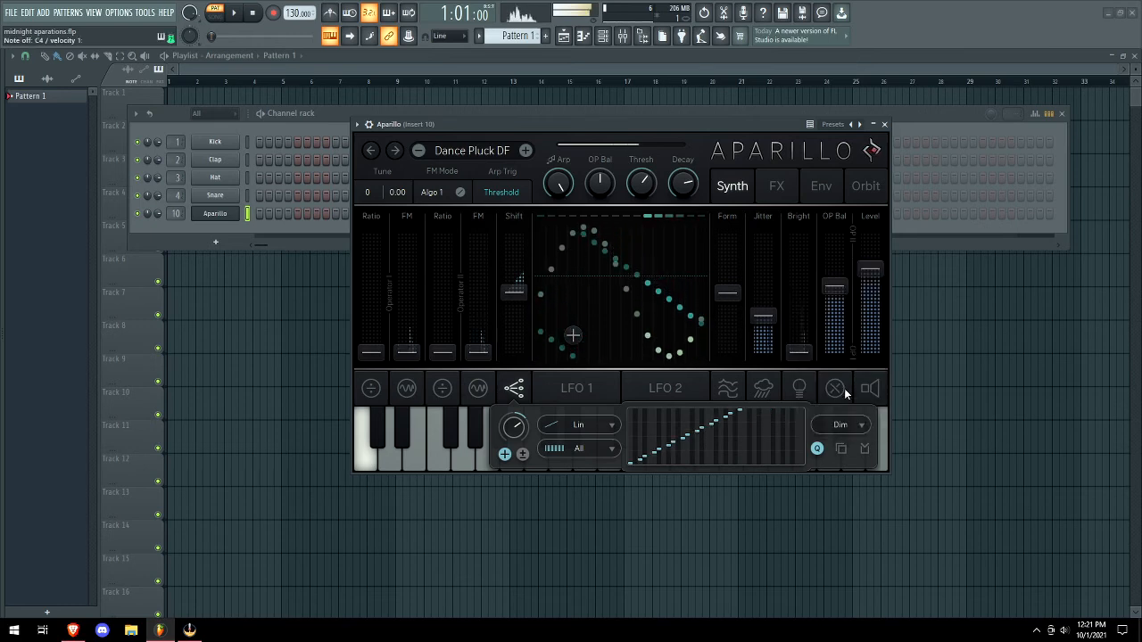
mouse_move(515, 430)
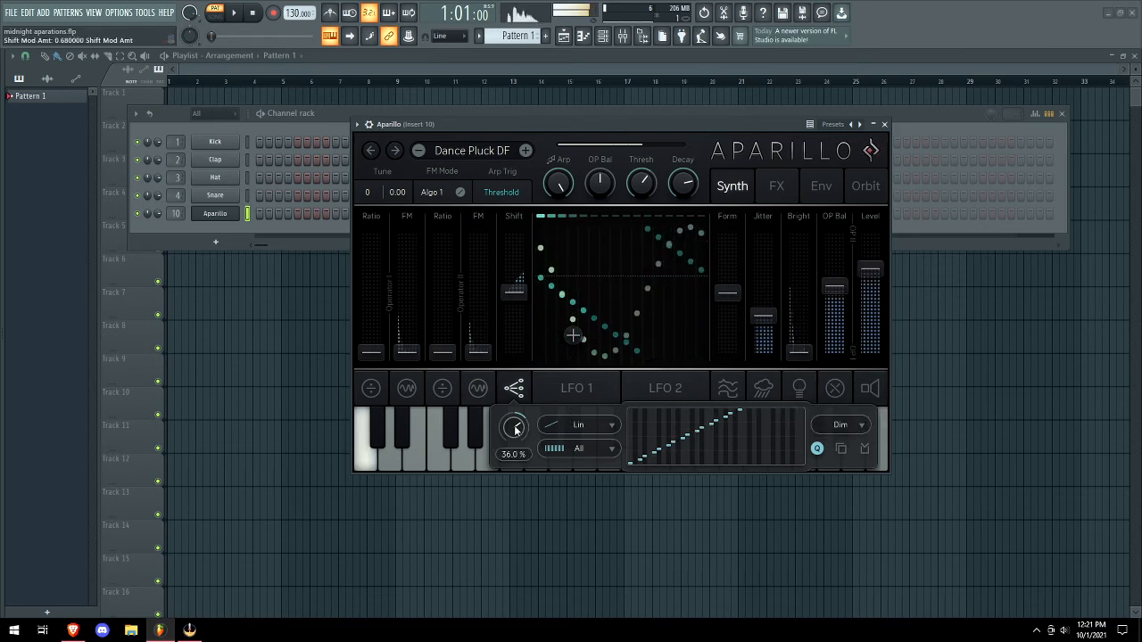
left_click(589, 424)
left_click(571, 351)
Limit modulation to Upper notes and settle the arp chord on Major after trying Minor.
left_click(841, 425)
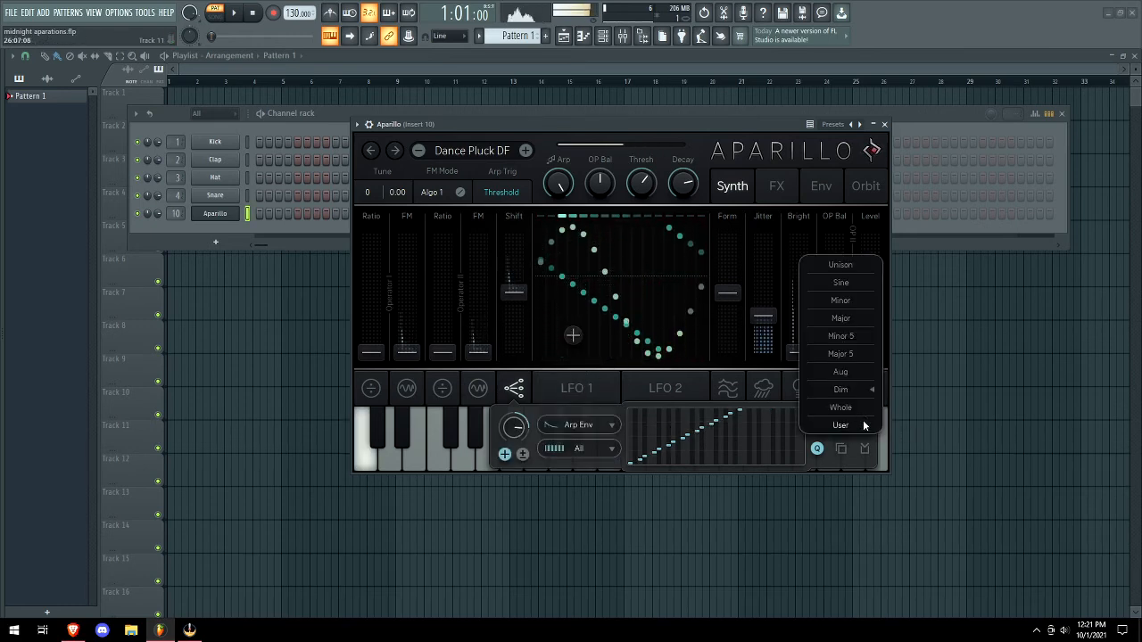
left_click(834, 304)
left_click(580, 449)
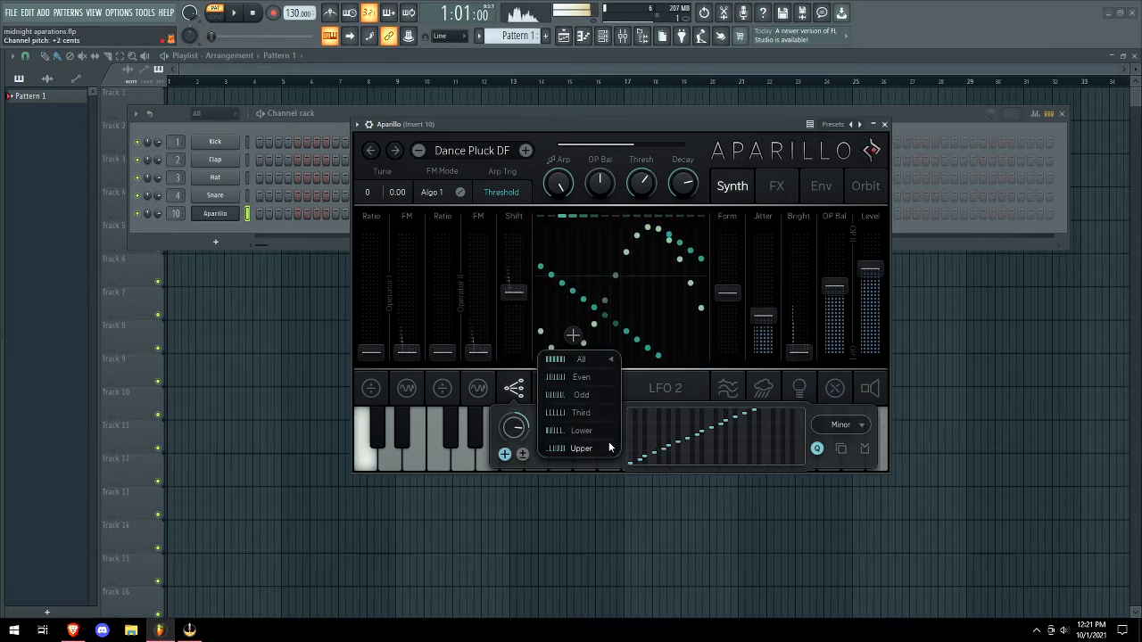
left_click(581, 412)
left_click(610, 448)
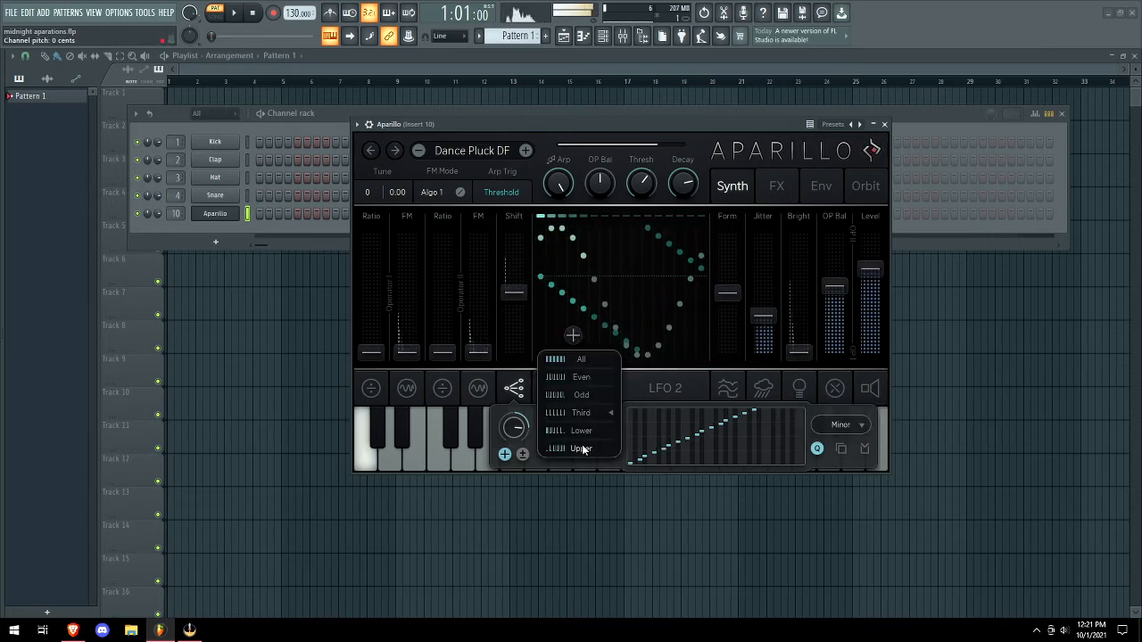
left_click(602, 448)
left_click(841, 424)
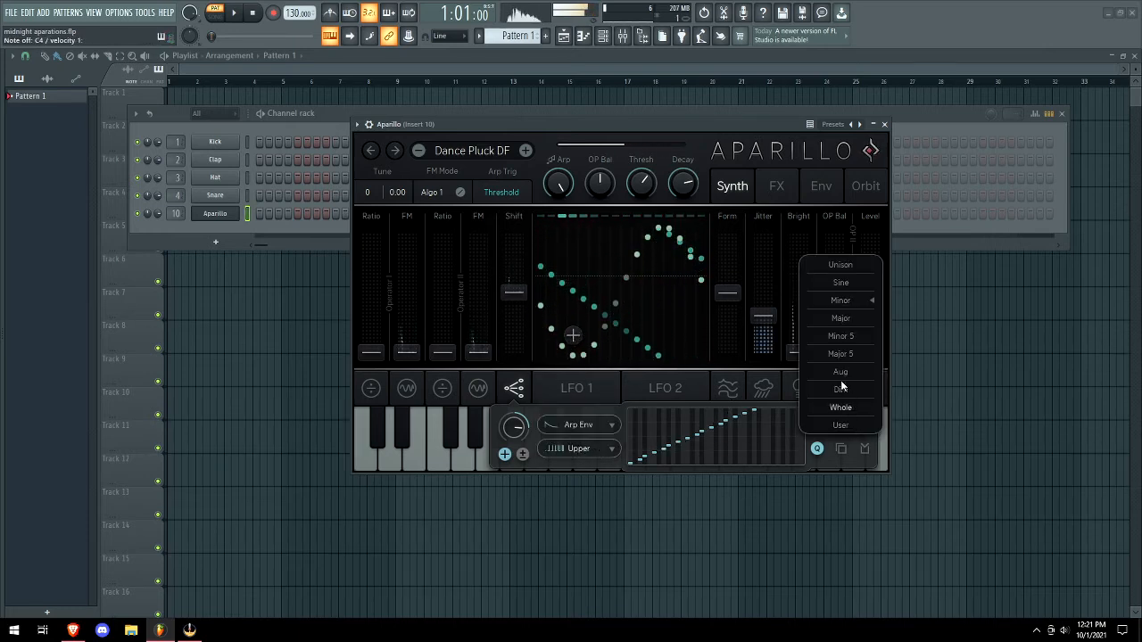
left_click(840, 318)
Choose another modulation source and bring up the LFO 1 settings.
left_click(596, 427)
left_click(595, 392)
left_click(611, 388)
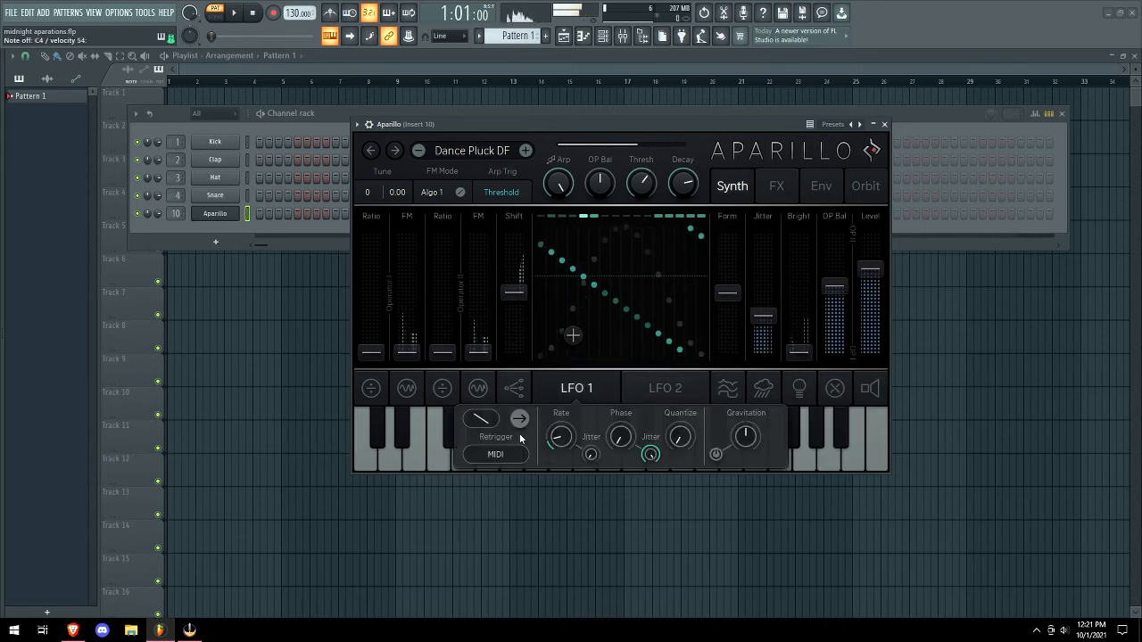
Raise LFO 1 phase to about halfway and quantize to 0.28, and set the modulation source to LFO 1.
left_click_drag(623, 439, 623, 390)
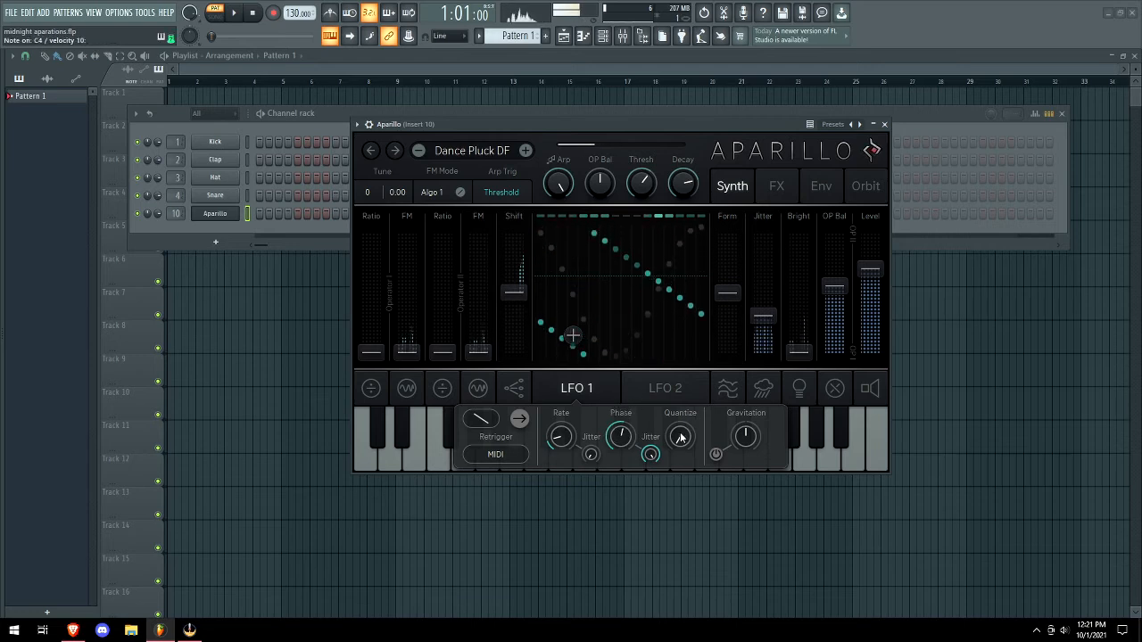
left_click_drag(677, 443, 678, 417)
left_click(668, 389)
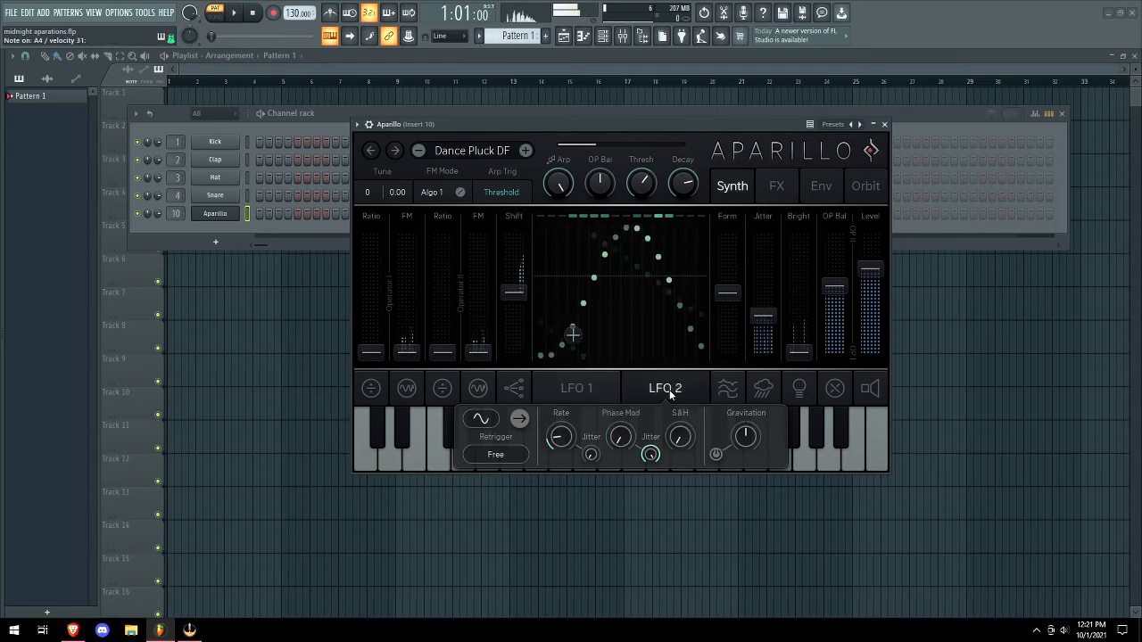
left_click(515, 390)
left_click(593, 421)
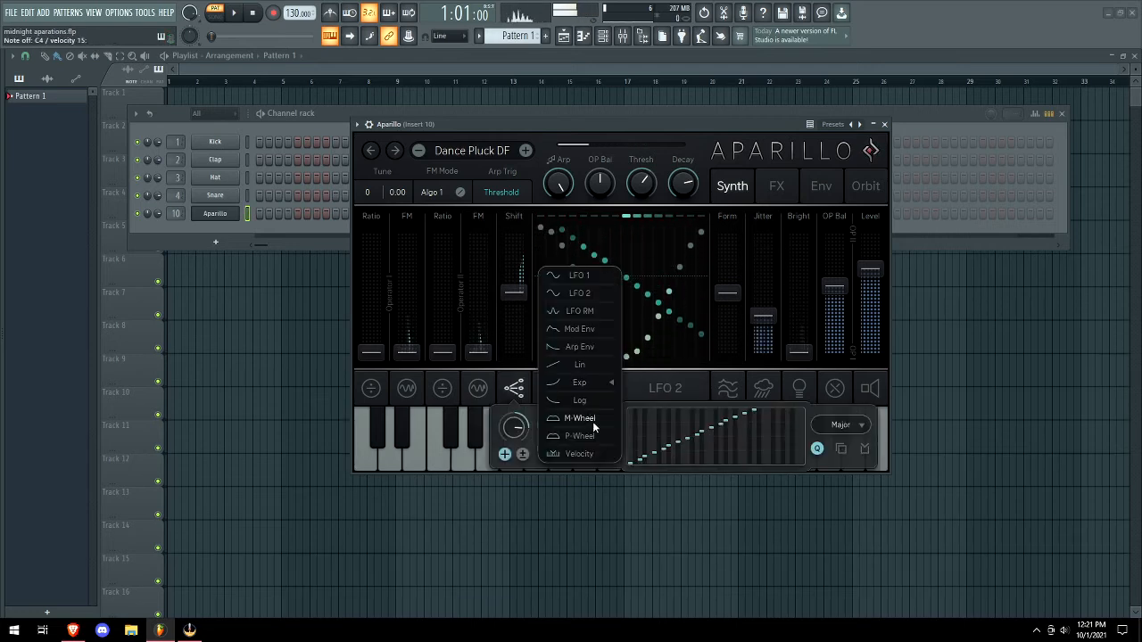
left_click(582, 309)
left_click(681, 391)
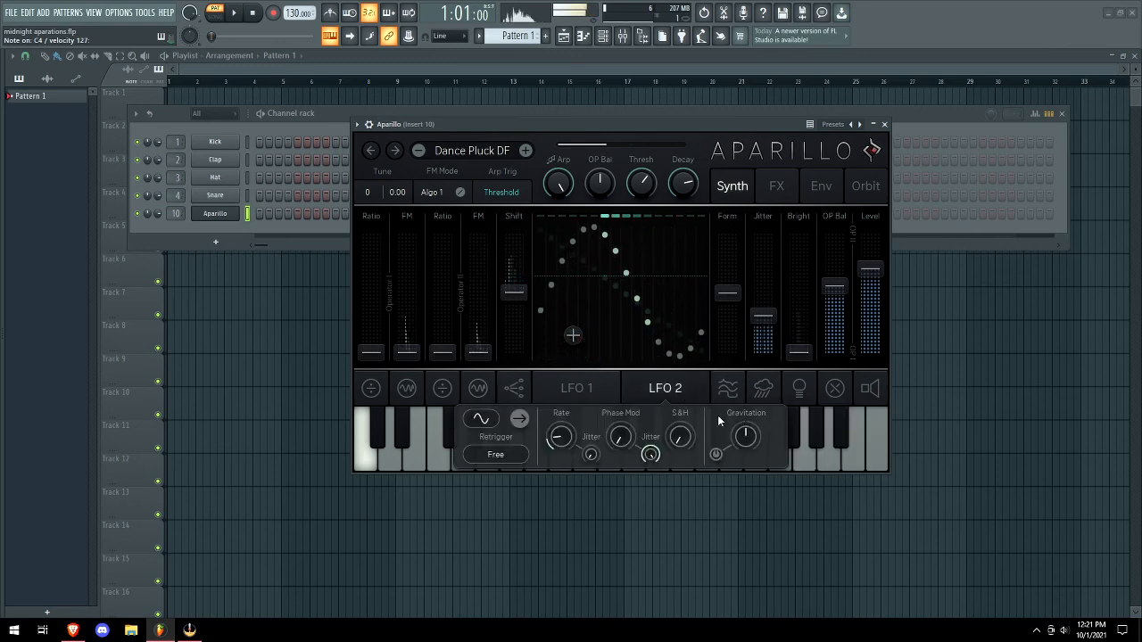
left_click(515, 389)
left_click(592, 421)
left_click(573, 287)
Set LFO 1 rate jitter to 72.6%, raise phase jitter and quantize, enable gravitation at 0.84, then load Delivered DS.
left_click(600, 384)
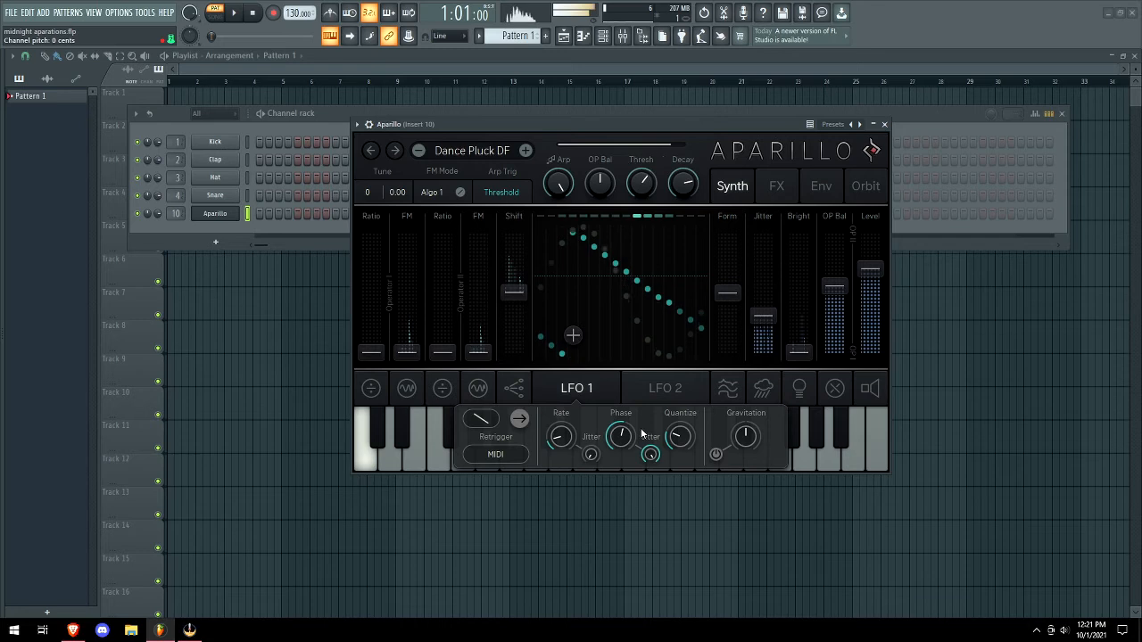
left_click_drag(651, 455, 647, 431)
left_click_drag(590, 453, 591, 409)
left_click_drag(679, 435, 683, 395)
left_click_drag(747, 439, 749, 404)
left_click(716, 456)
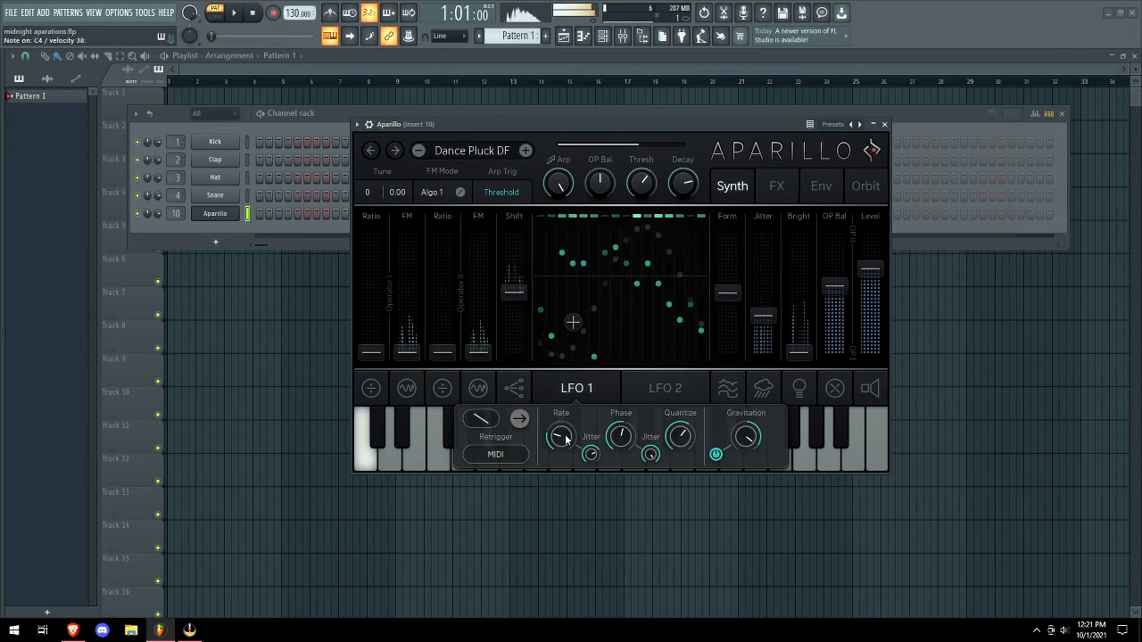
left_click(525, 152)
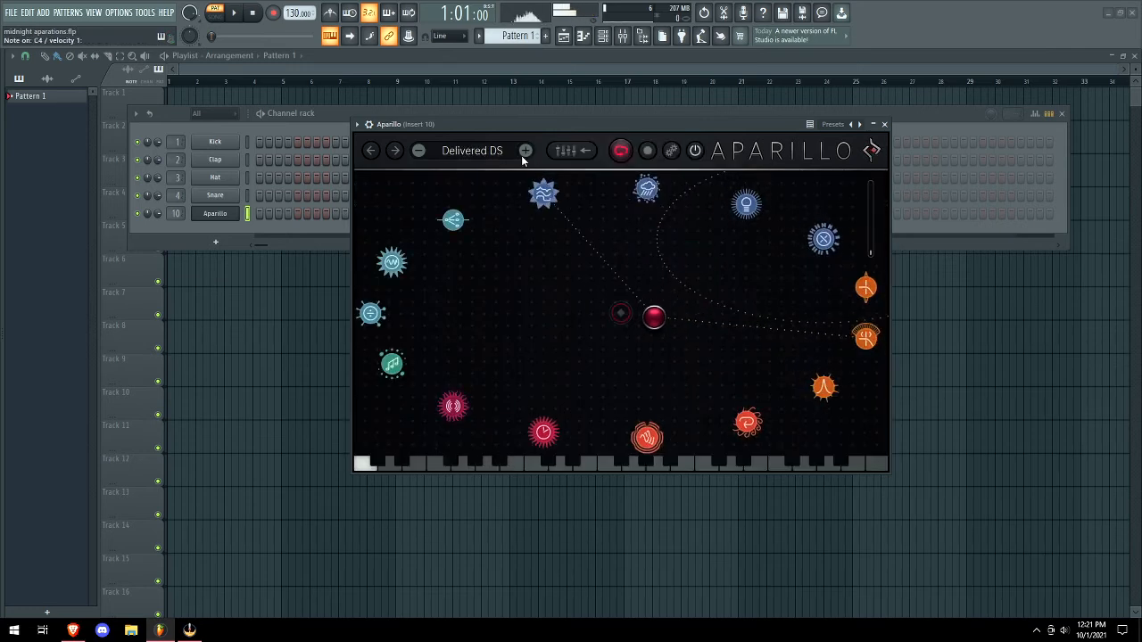
Step through Divine SB to DotMatrix CCT and turn up the arp rate.
left_click(526, 151)
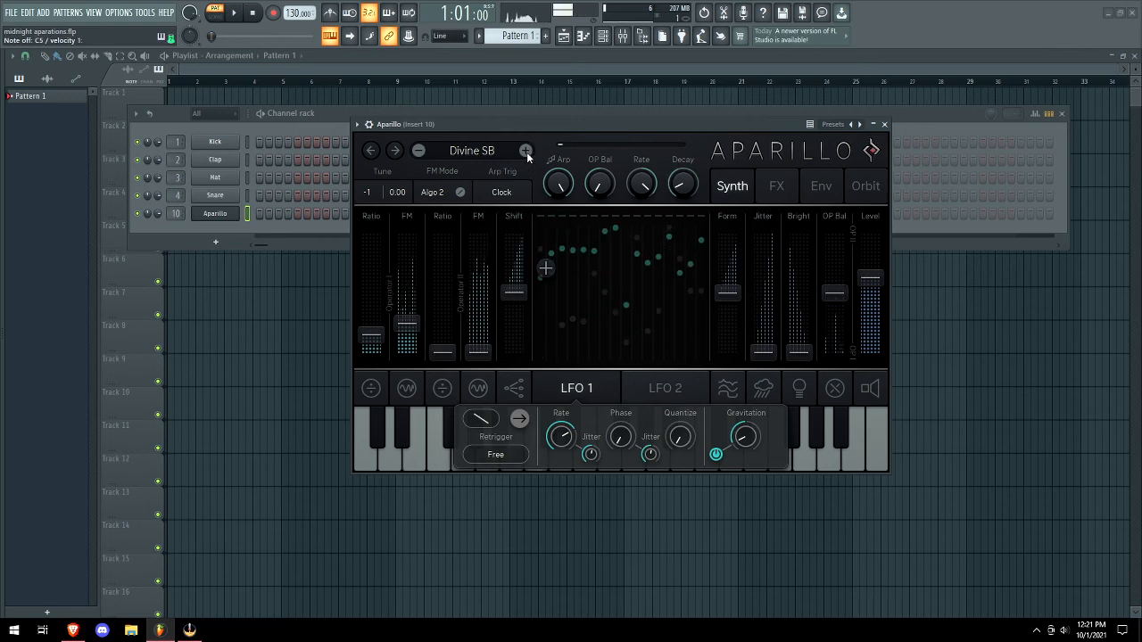
left_click(526, 152)
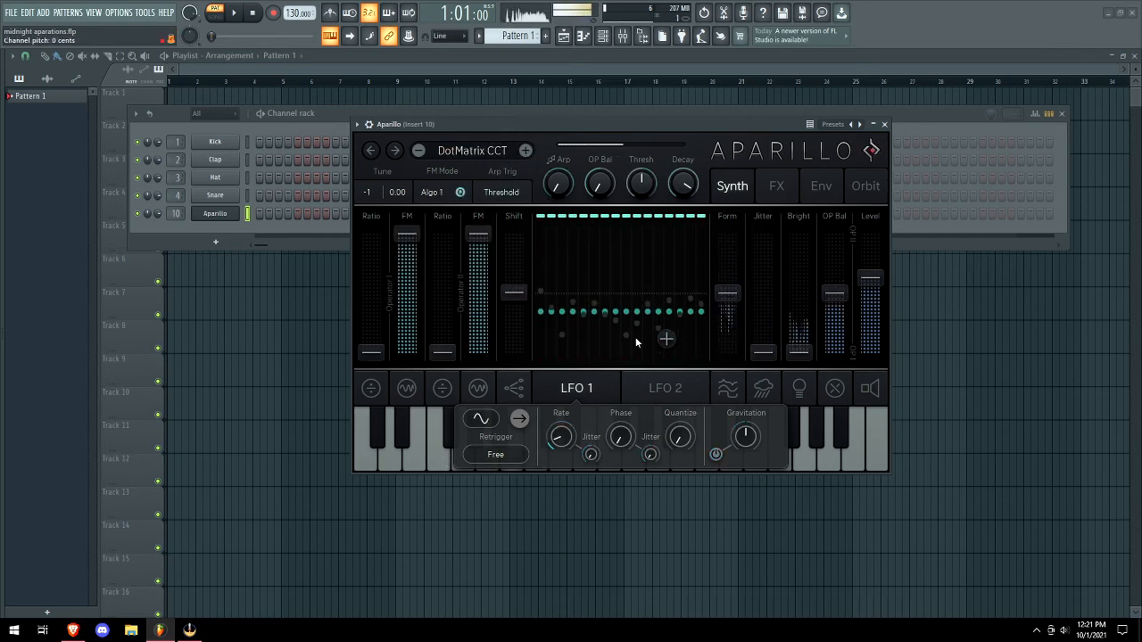
left_click_drag(562, 440, 554, 380)
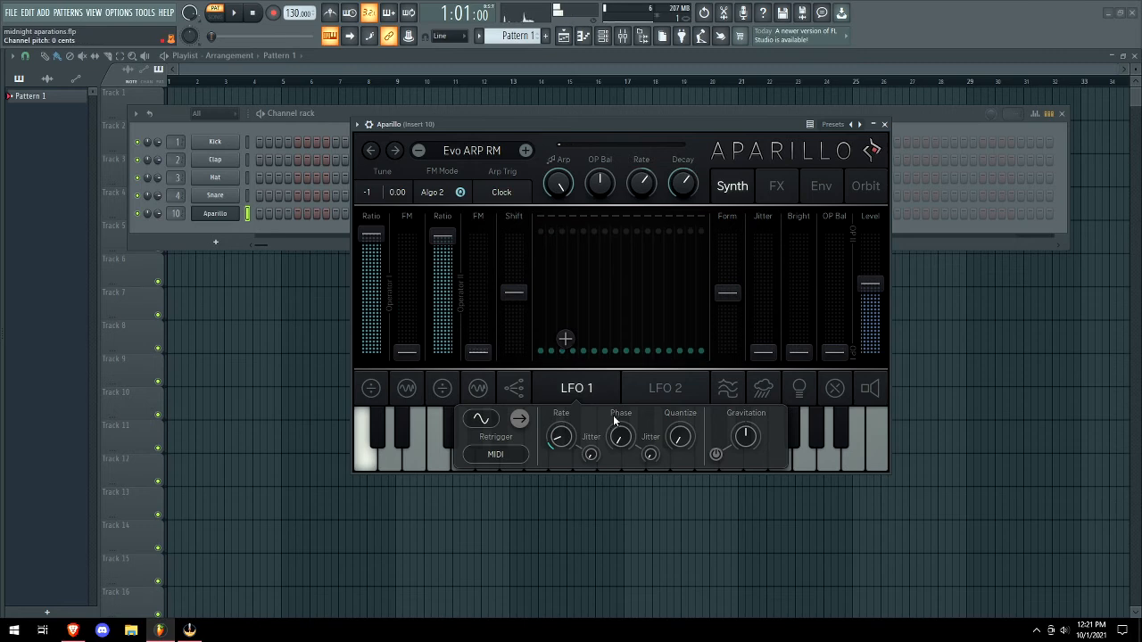
Raise LFO 2 sample-and-hold to about 0.79 and set its retrigger to Collision.
left_click(655, 391)
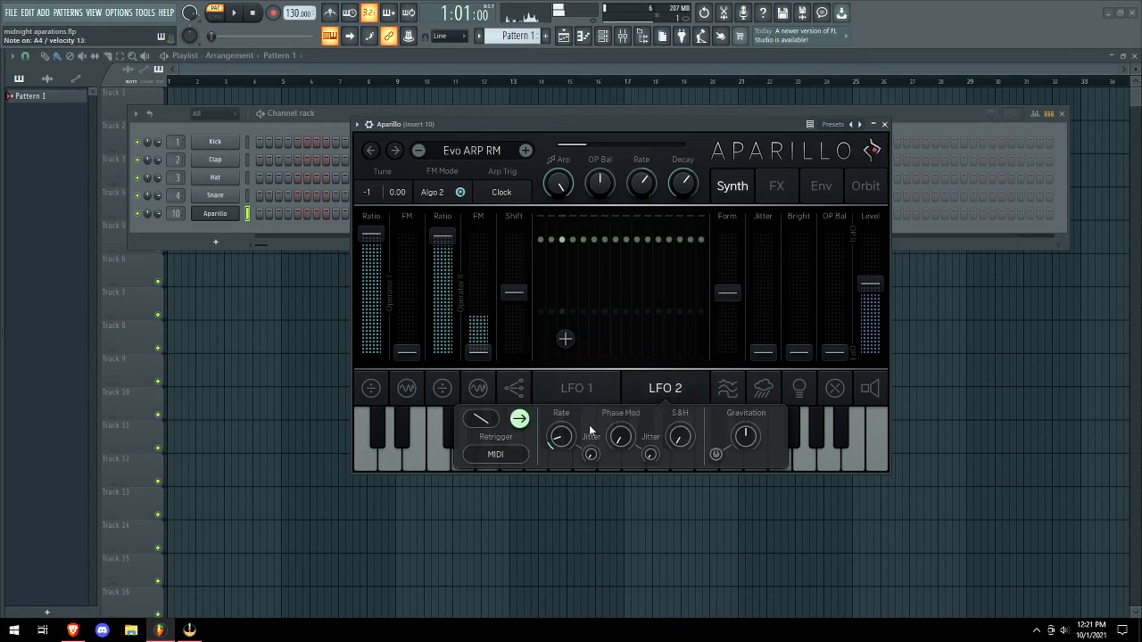
left_click_drag(680, 436, 689, 402)
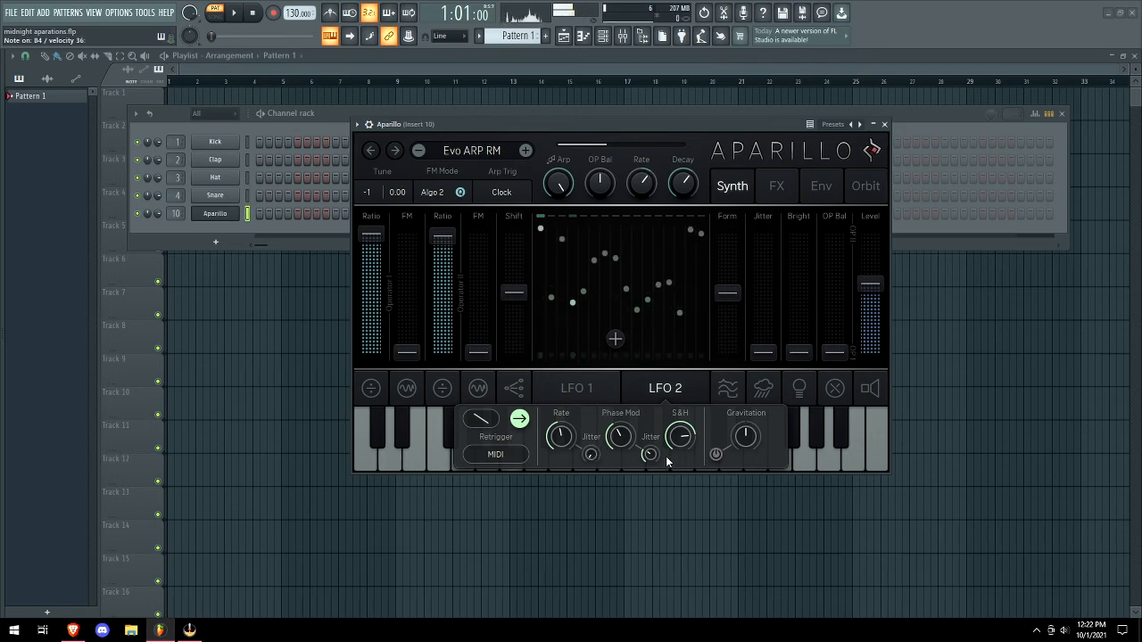
left_click(495, 454)
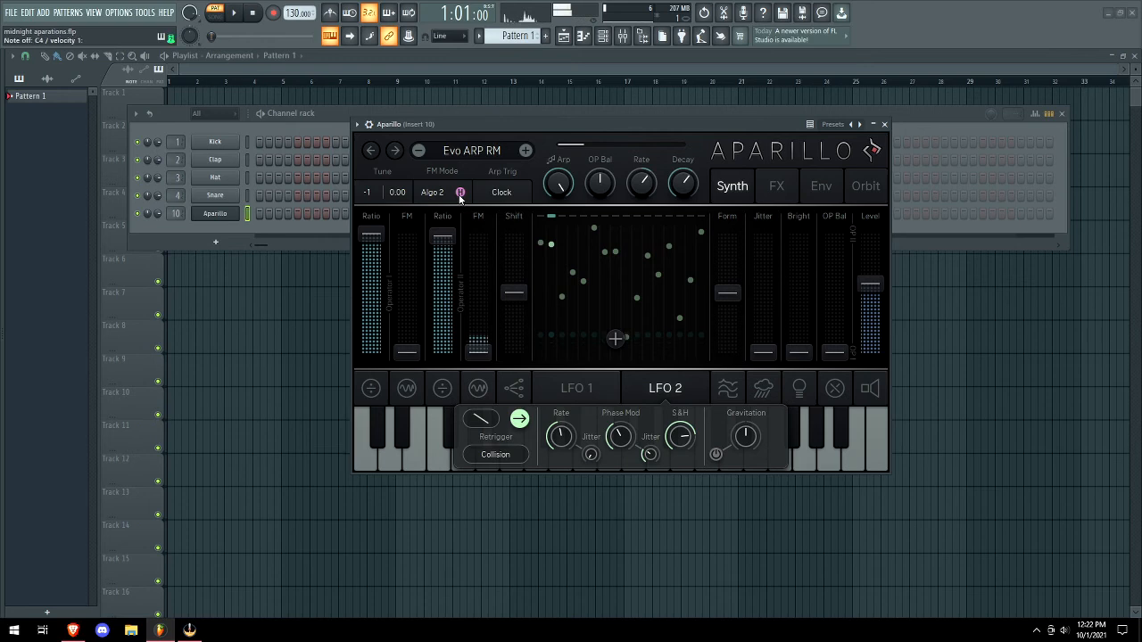
Set the arp trigger to Threshold, cycle through the FM modes, then load Fontanelle SB.
left_click(504, 193)
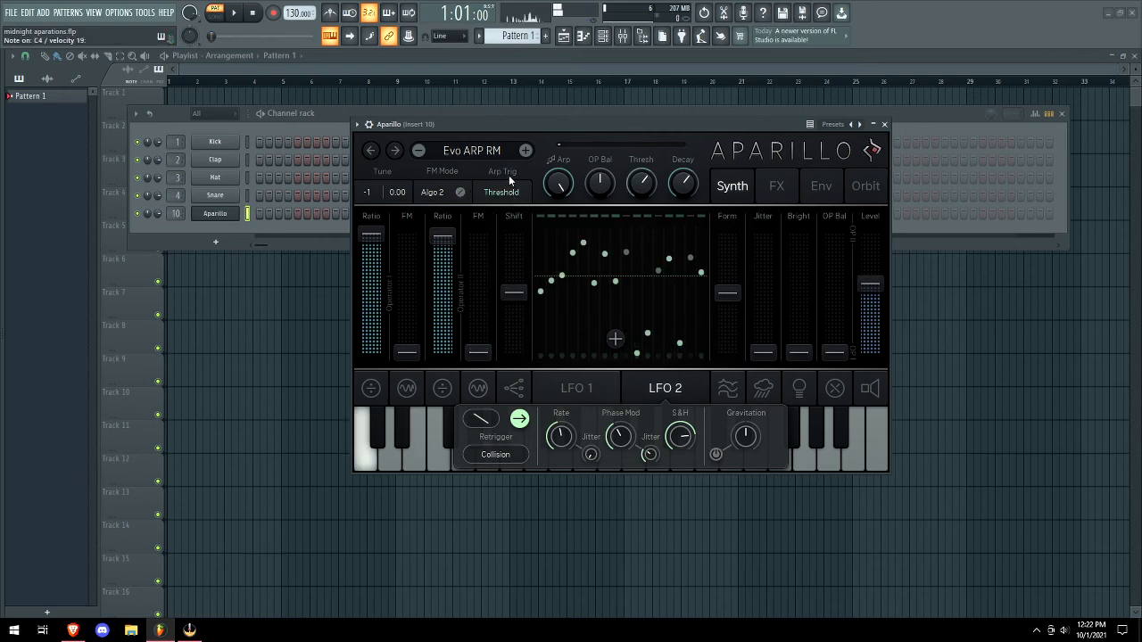
left_click(512, 195)
left_click(444, 187)
left_click(461, 192)
left_click(461, 193)
left_click(440, 191)
left_click(525, 151)
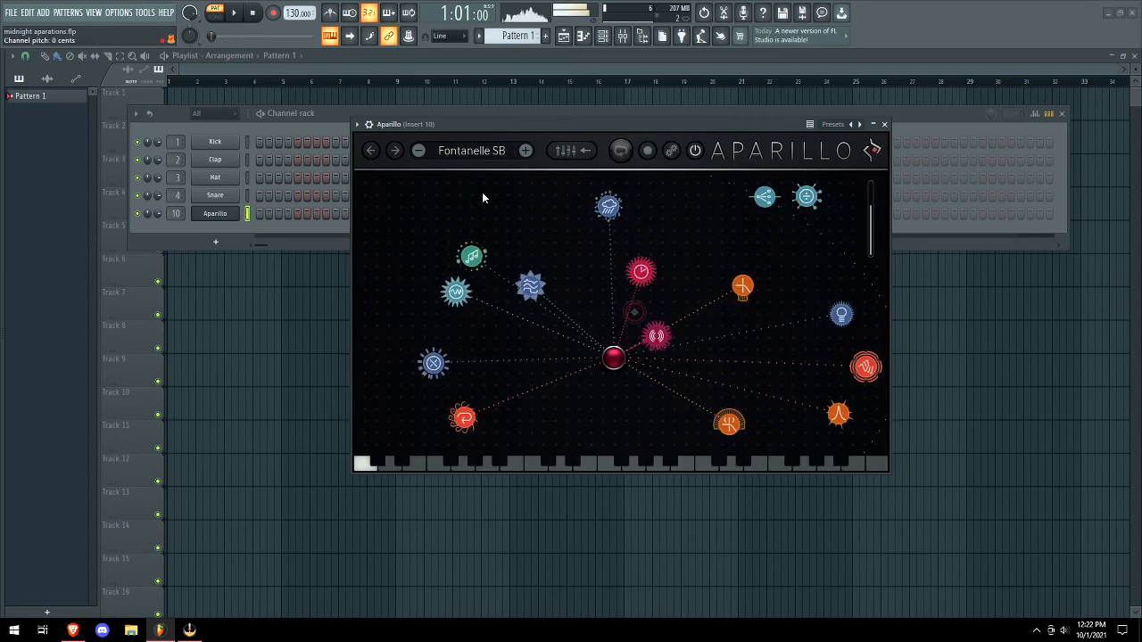
Return to the synth parameters and advance through Fungus Filters CCT to a GuitArp preset.
left_click(587, 155)
left_click(526, 150)
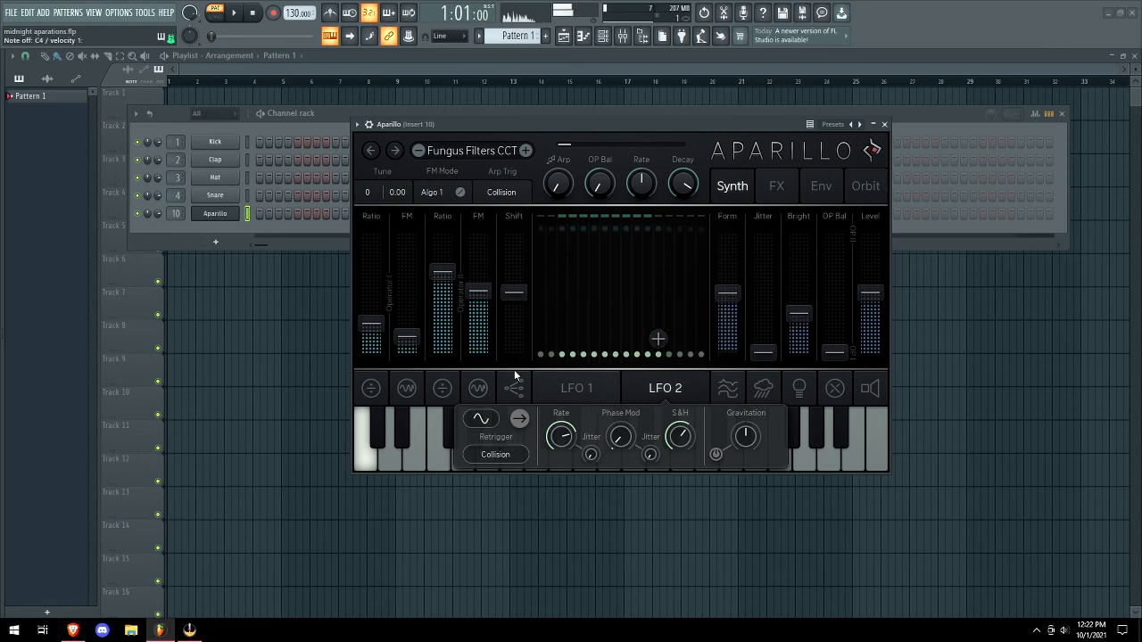
left_click(528, 152)
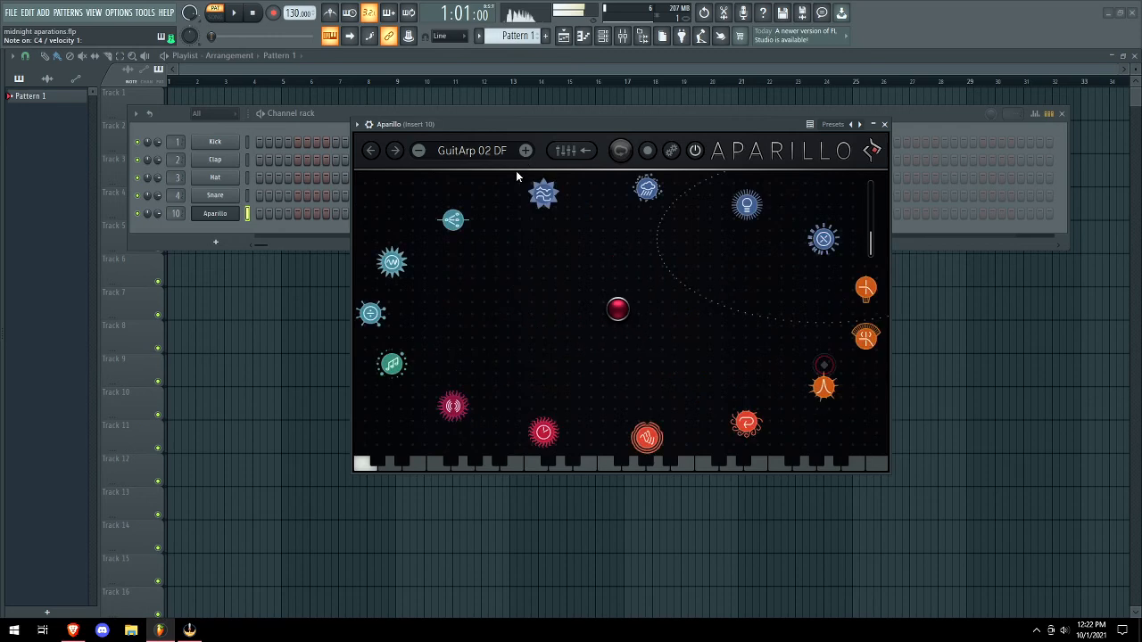
Open Save Preset, cancel the save dialog, then load Head Wound ET.
left_click(484, 153)
left_click(482, 152)
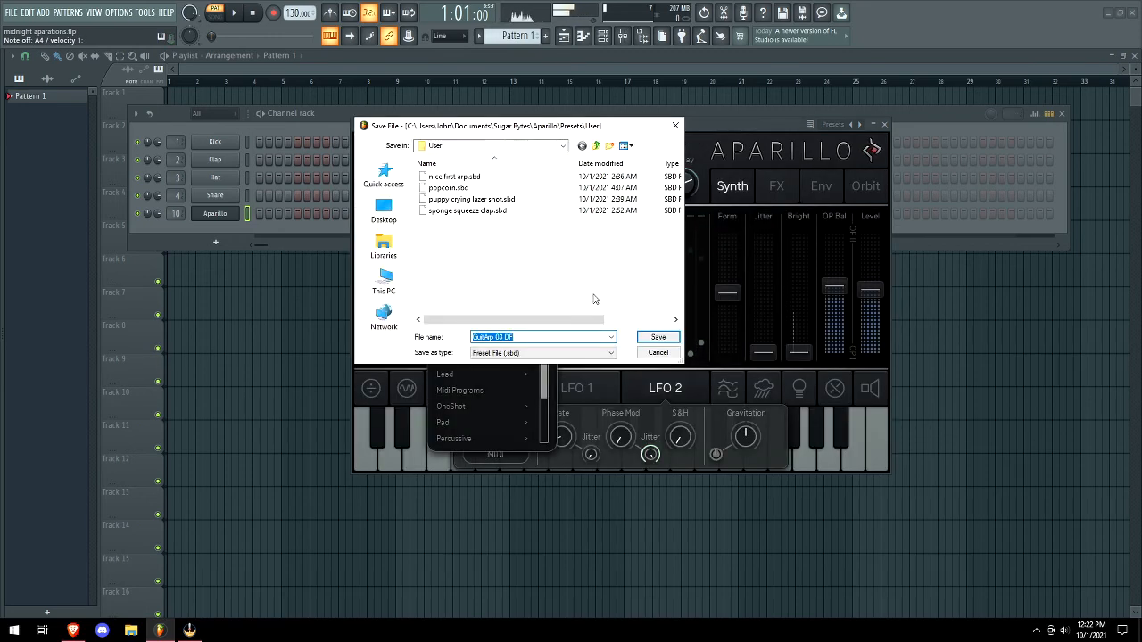
left_click(658, 353)
left_click(525, 151)
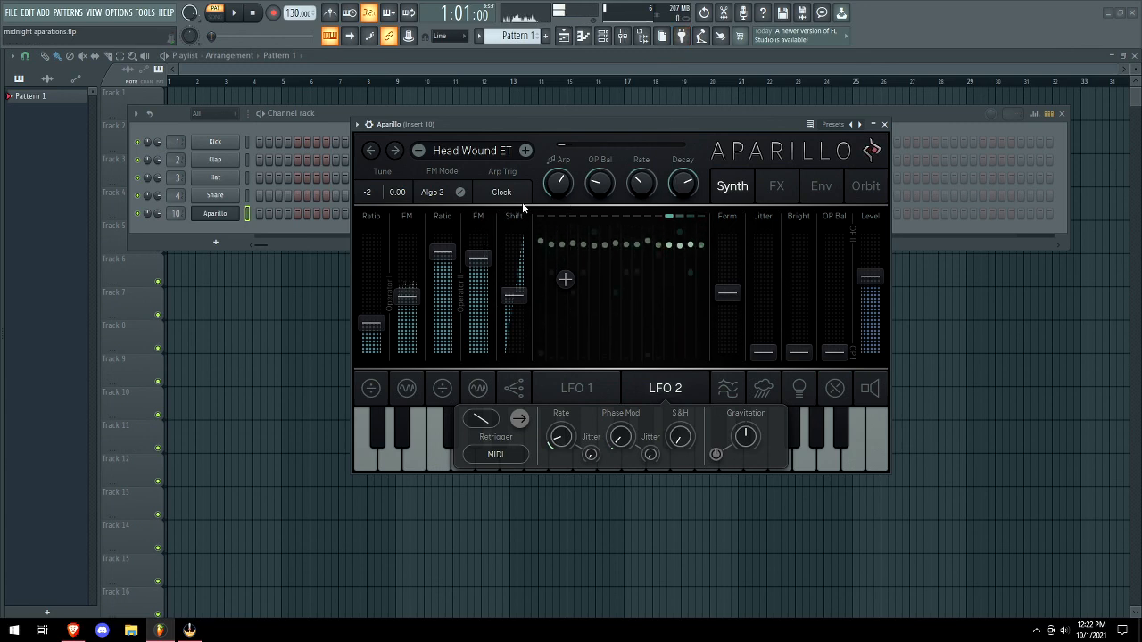
Audition Hold One Key SB, Holly Arrival DF, Indian Beats RAY, Interstellar DF and Japan RAY, ending on Looper CCT.
left_click(525, 151)
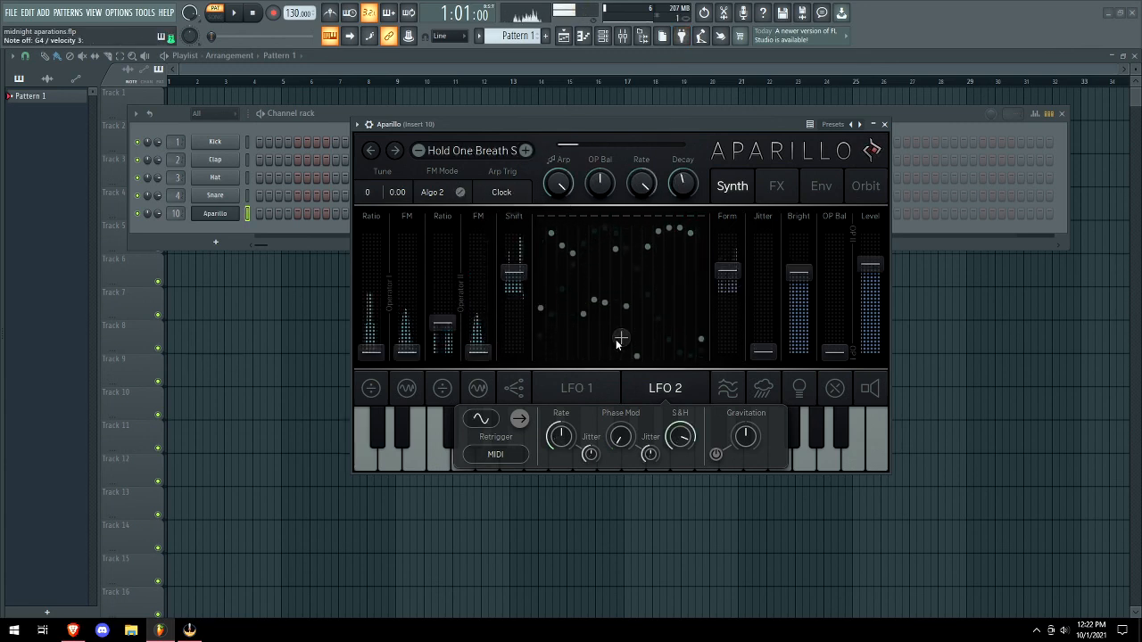
left_click(527, 151)
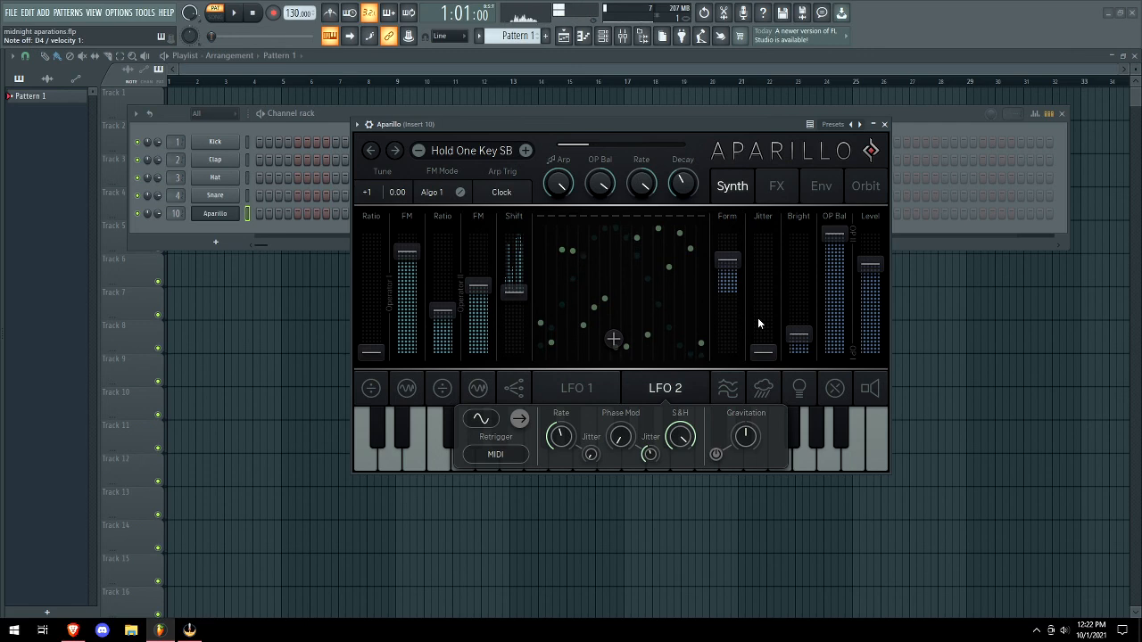
left_click(526, 150)
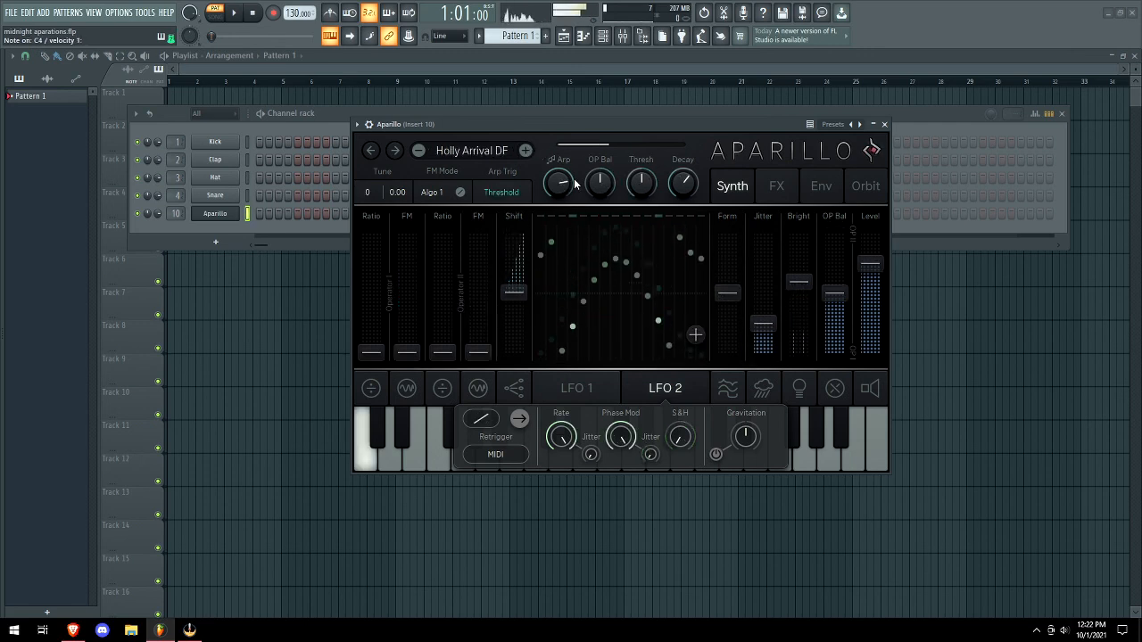
left_click(526, 152)
left_click(527, 152)
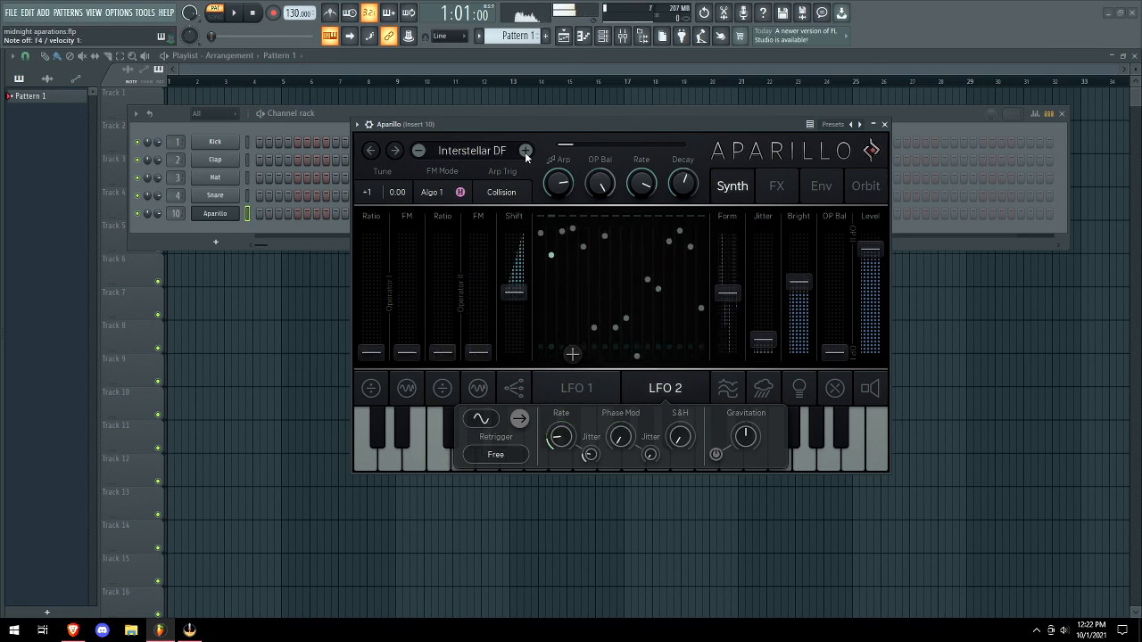
left_click(527, 152)
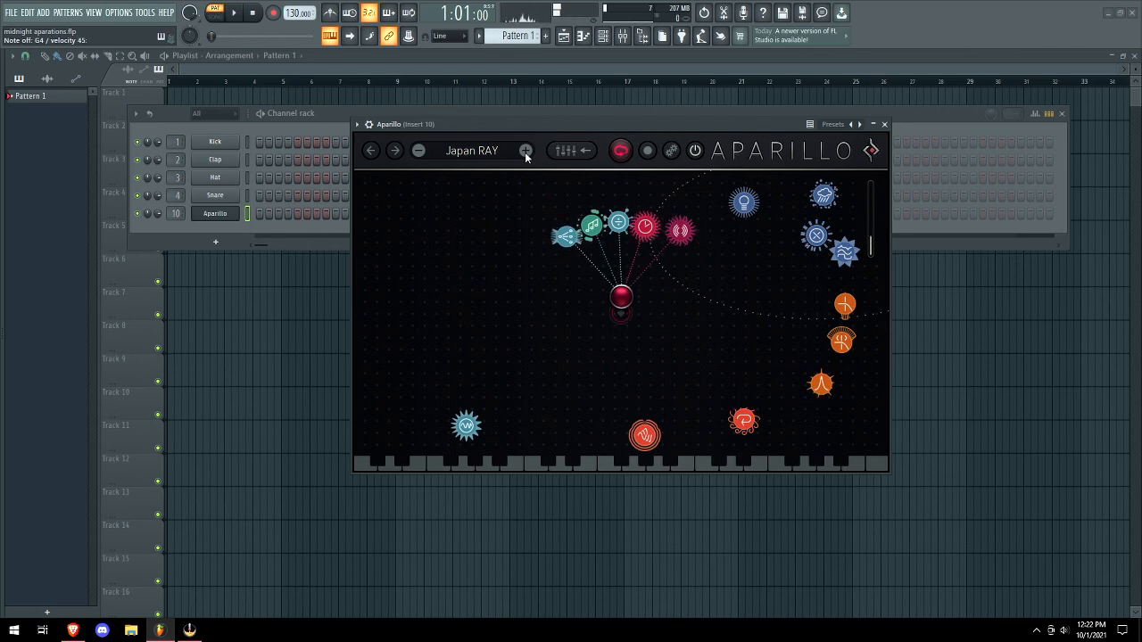
left_click(526, 152)
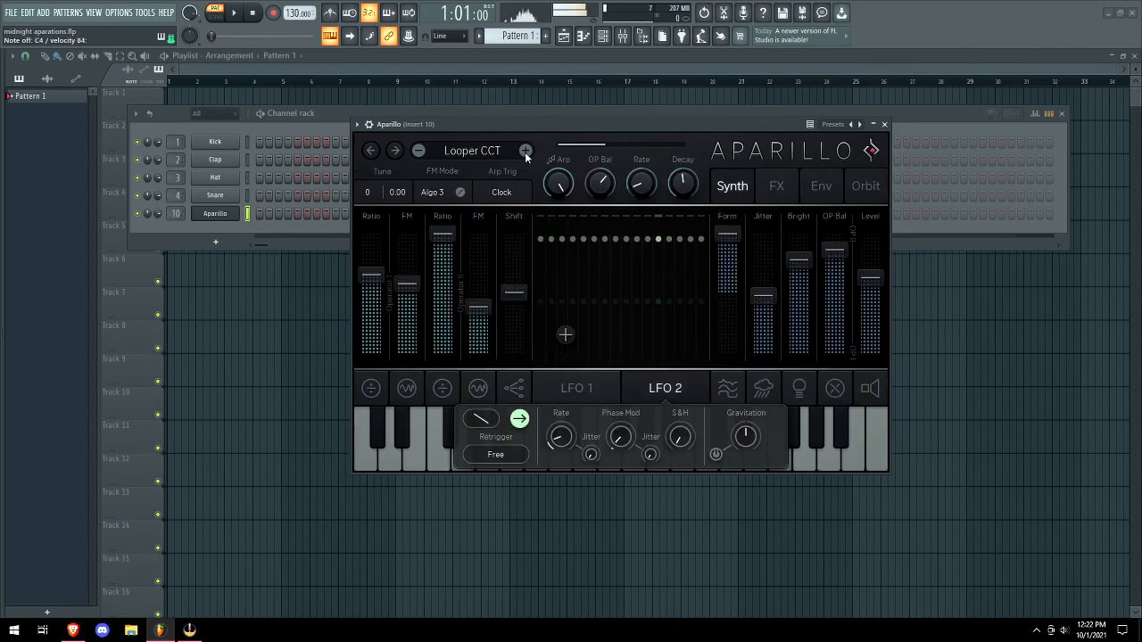